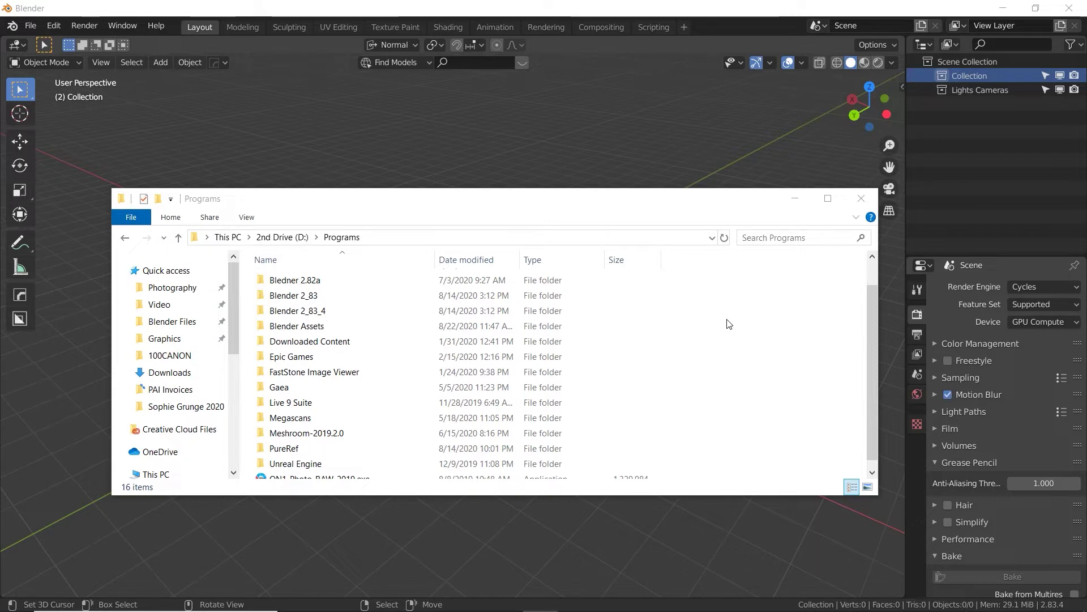
Browse the Blender 2.82a, 2_83 and 2_83_4 folders in D:\Programs, then open Blender Assets.
click(333, 284)
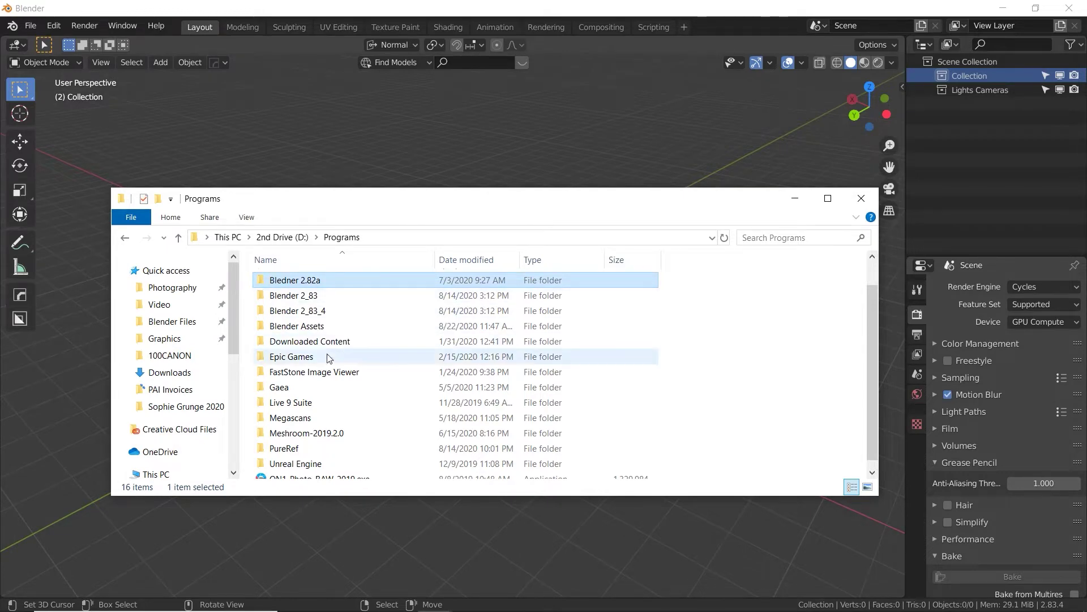
click(308, 378)
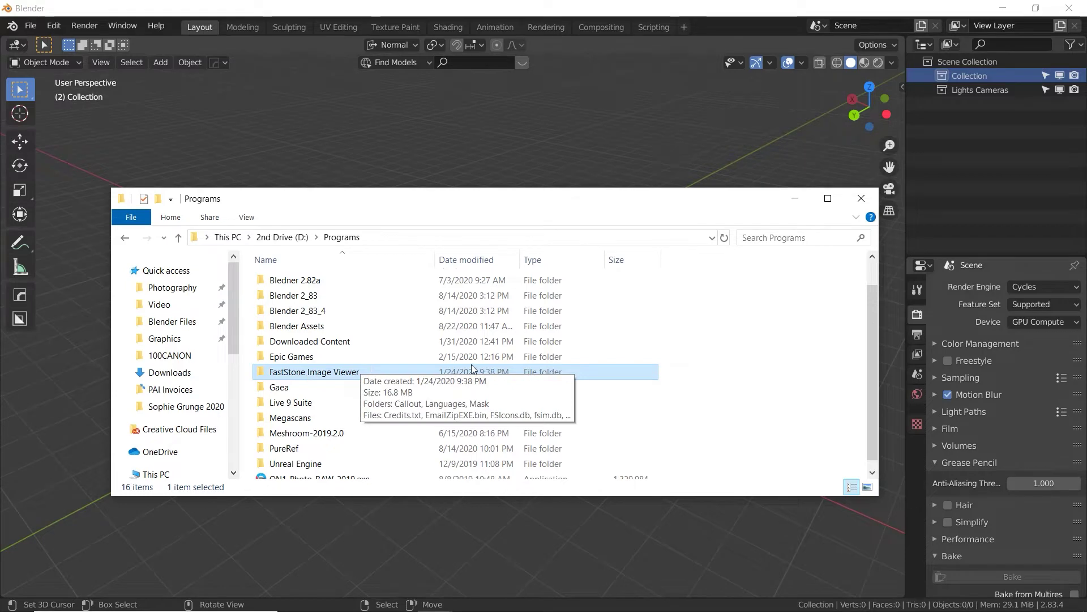
click(676, 371)
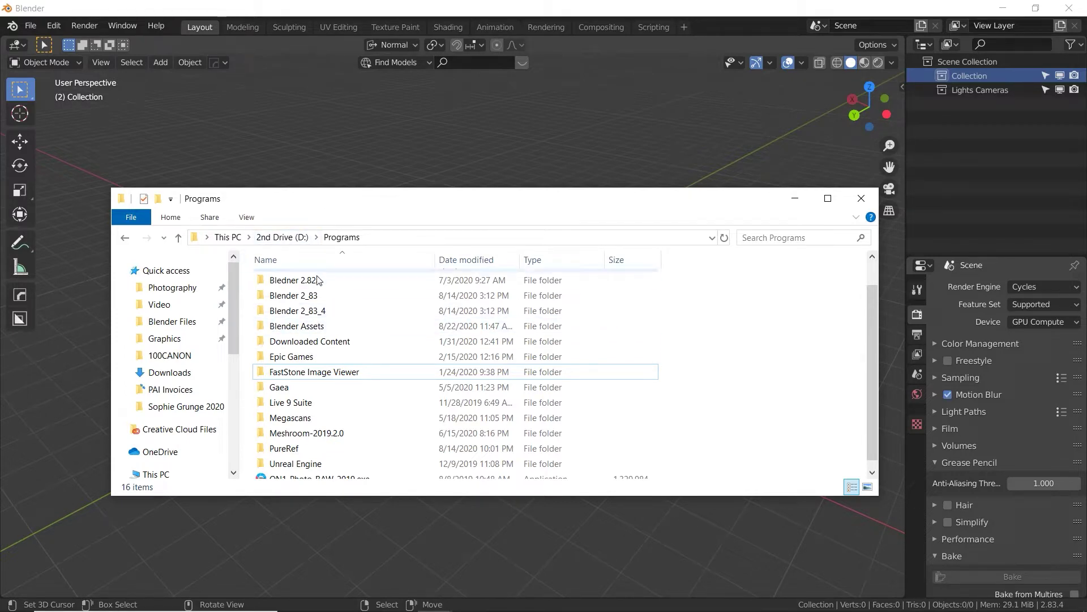
click(330, 297)
click(325, 313)
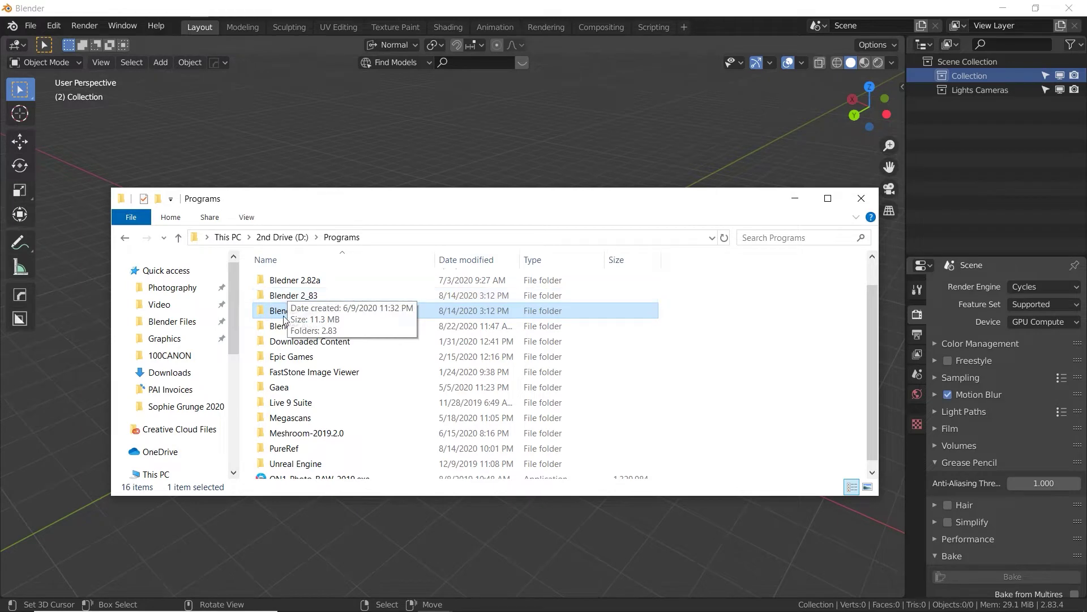
click(326, 291)
click(313, 283)
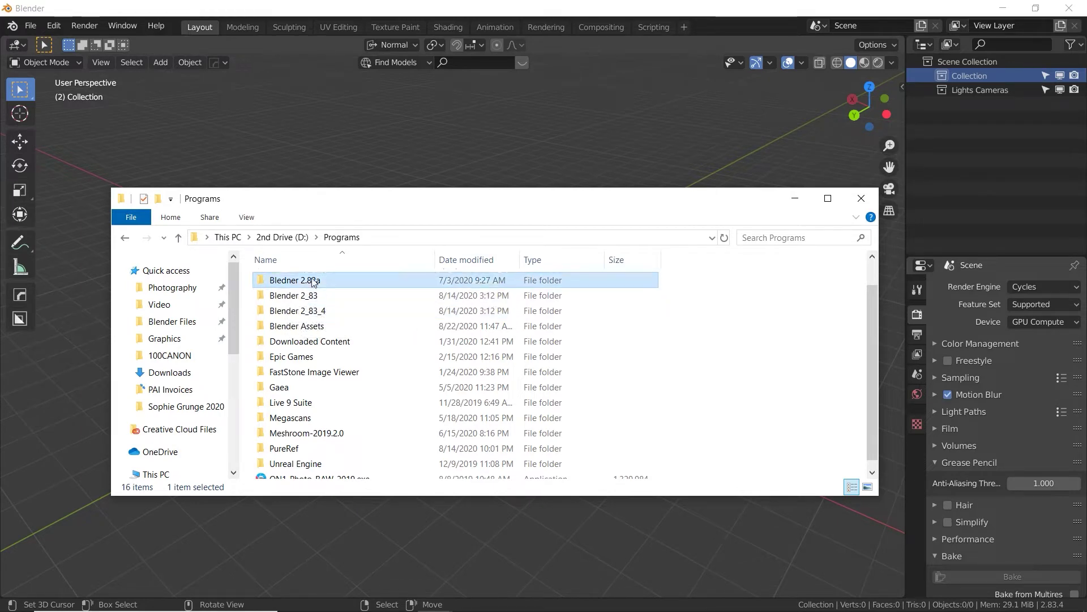
click(335, 328)
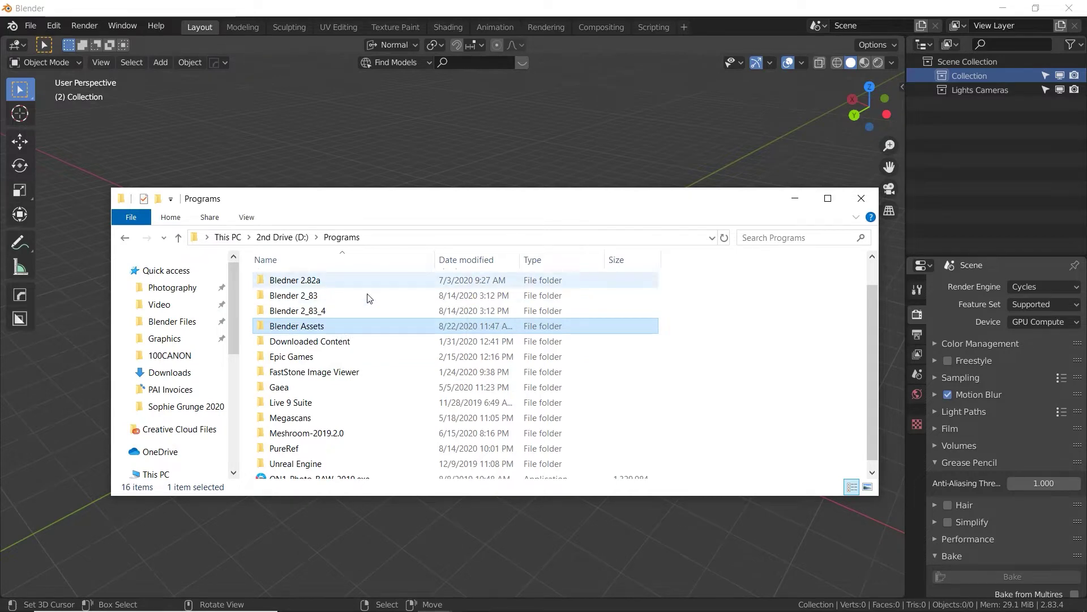
double_click(325, 330)
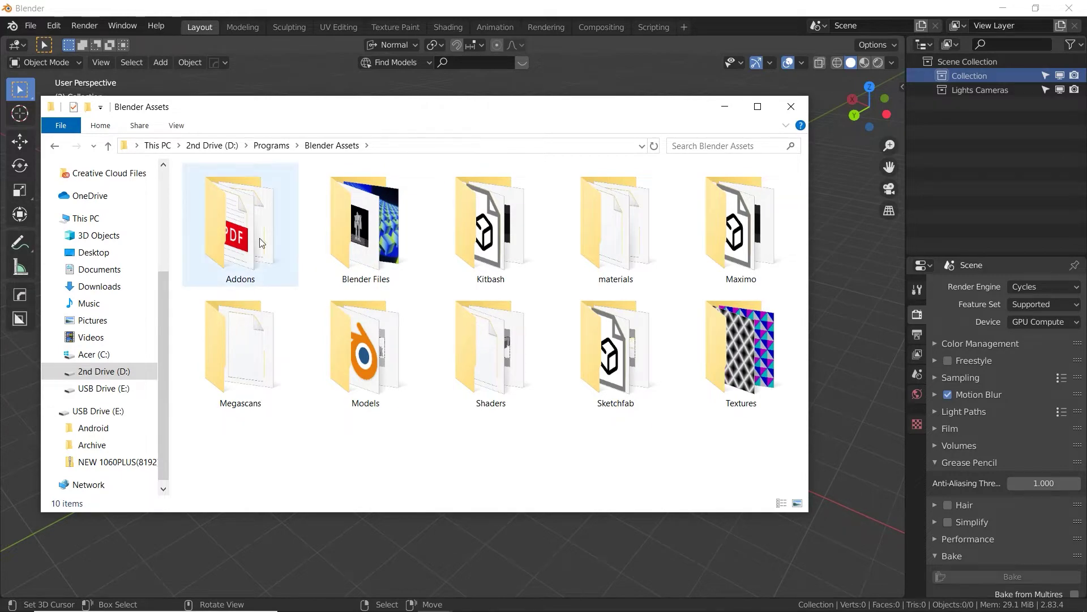
double_click(239, 235)
scroll(342, 344, down, 7)
scroll(342, 345, down, 6)
scroll(342, 344, up, 13)
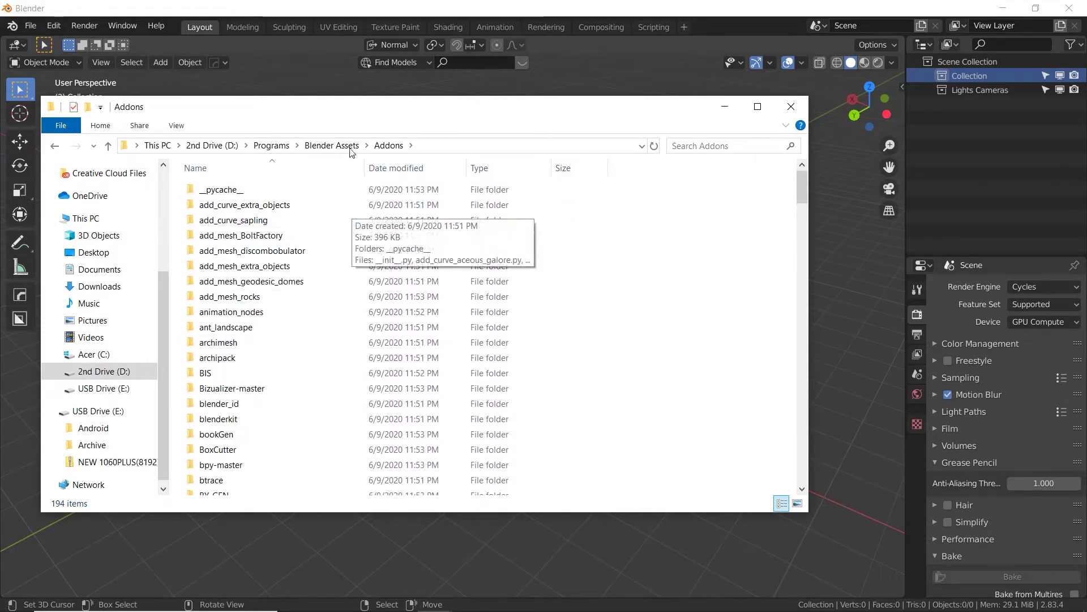
click(331, 146)
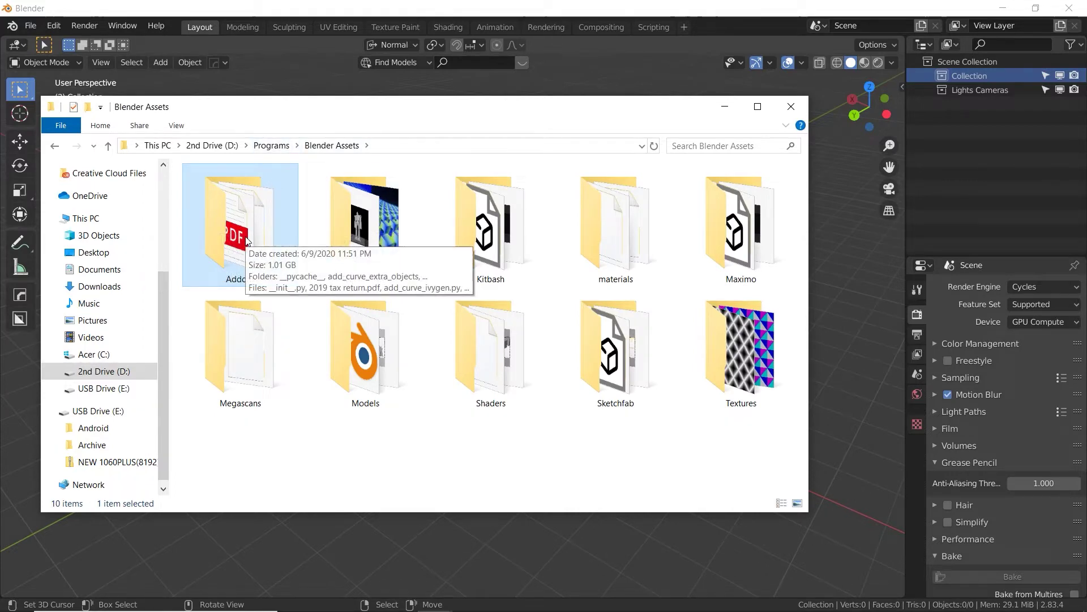
click(311, 436)
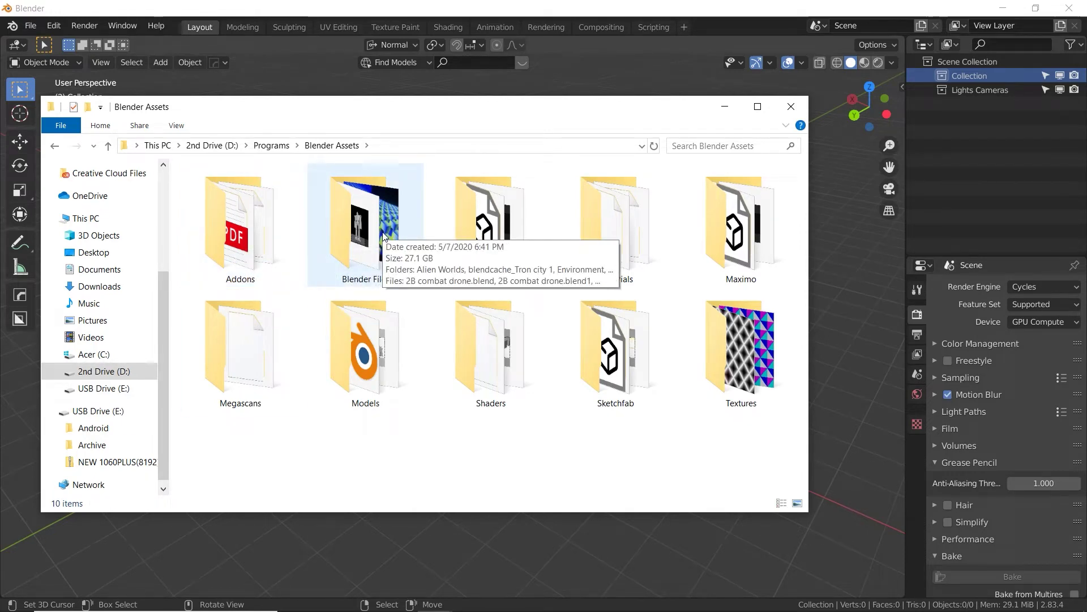
double_click(384, 206)
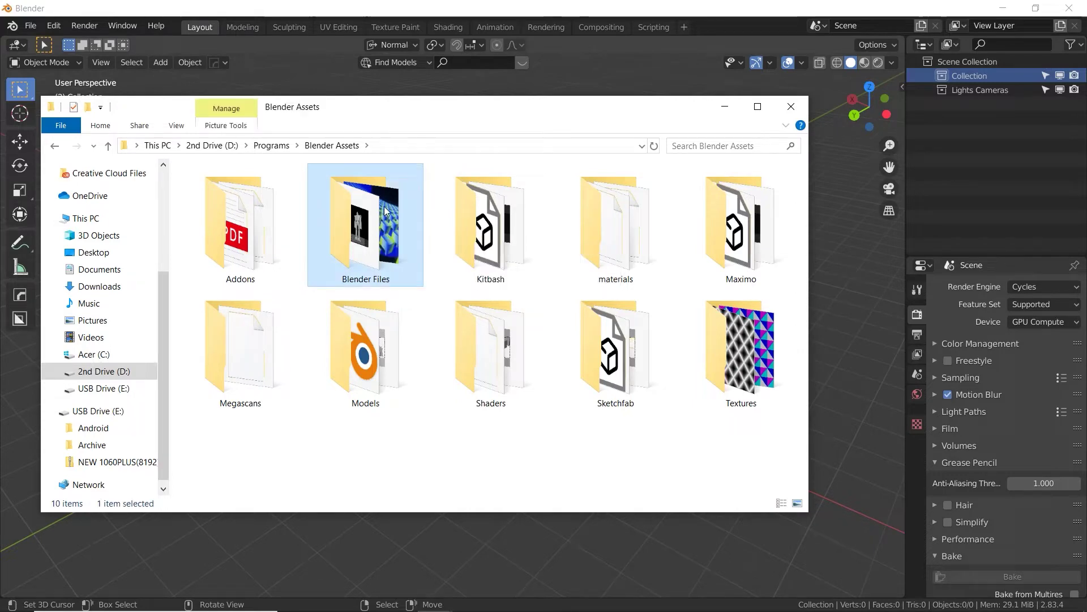
scroll(736, 226, down, 3)
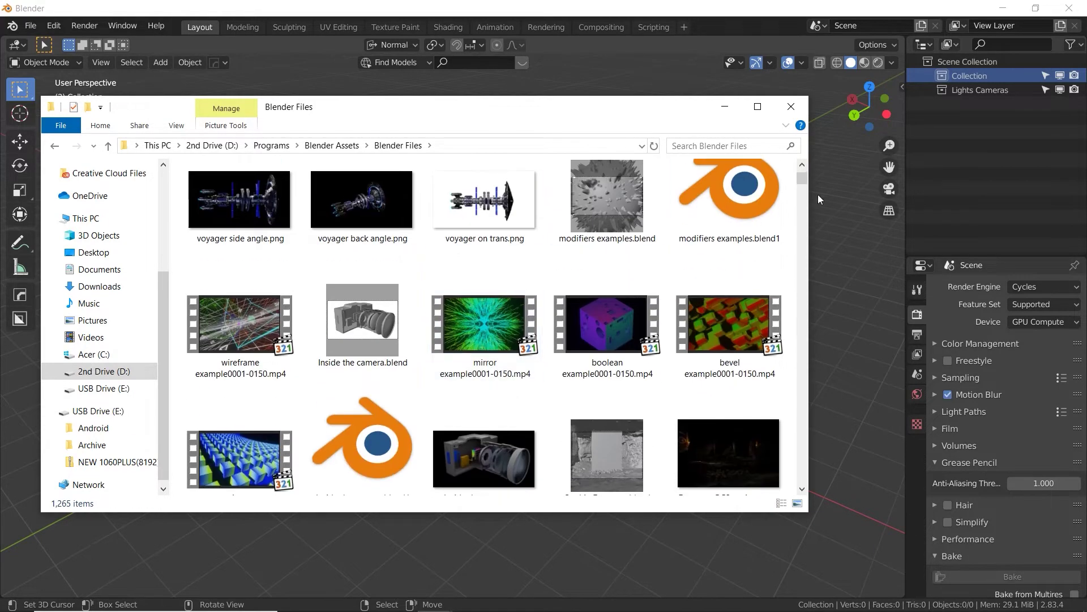
scroll(799, 182, up, 3)
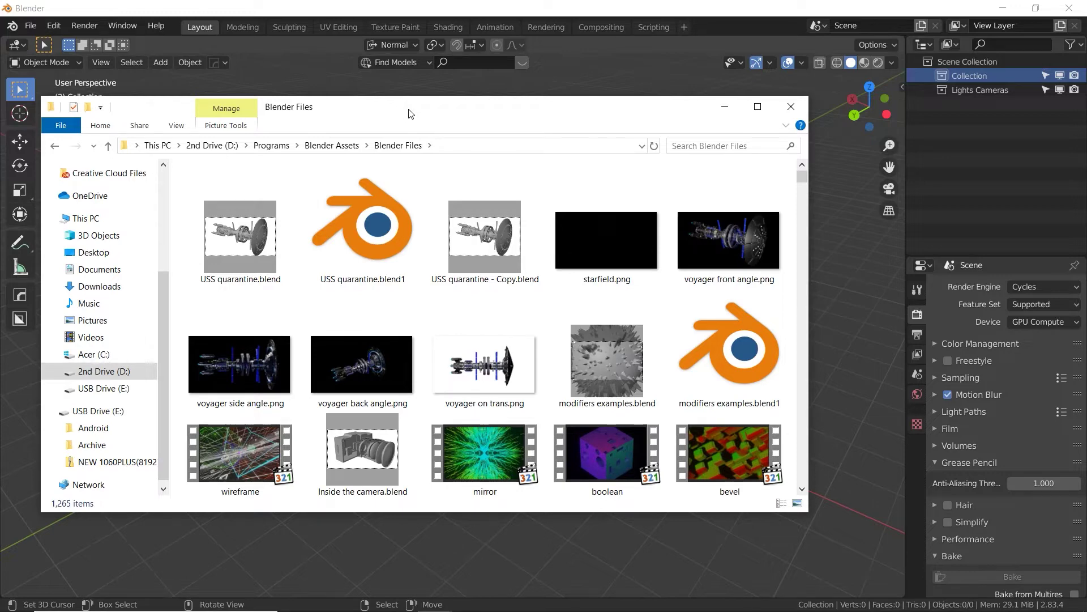
click(229, 247)
scroll(329, 324, down, 2)
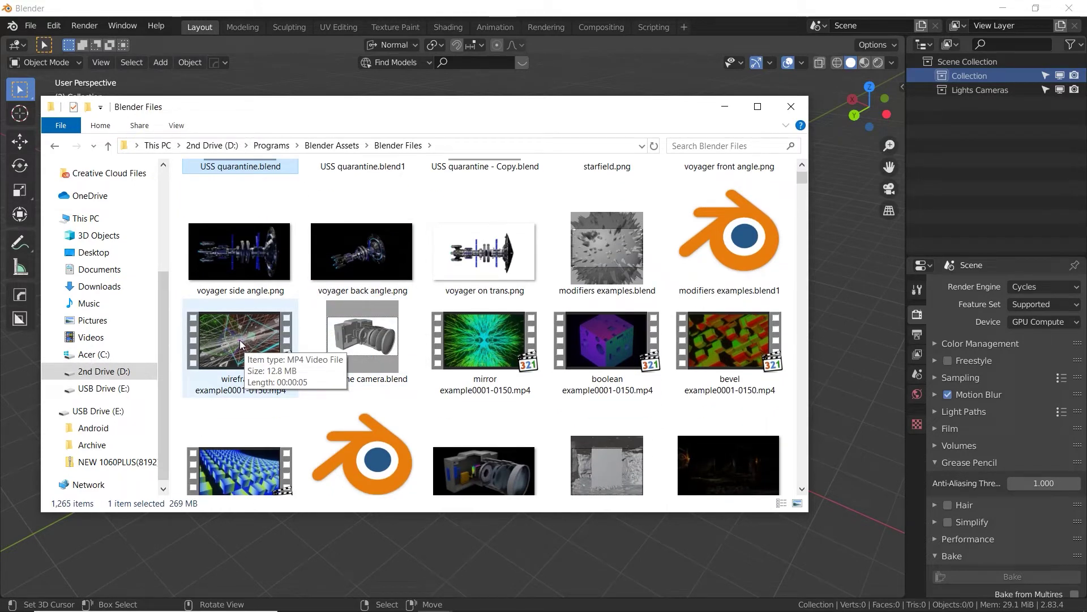
scroll(240, 340, up, 2)
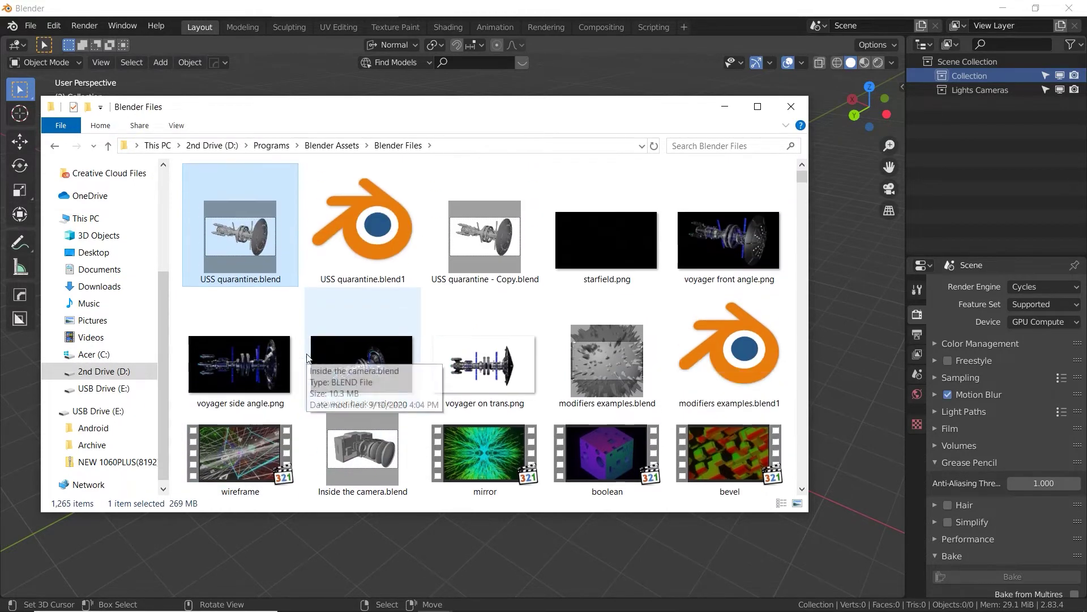
click(728, 269)
scroll(728, 271, down, 2)
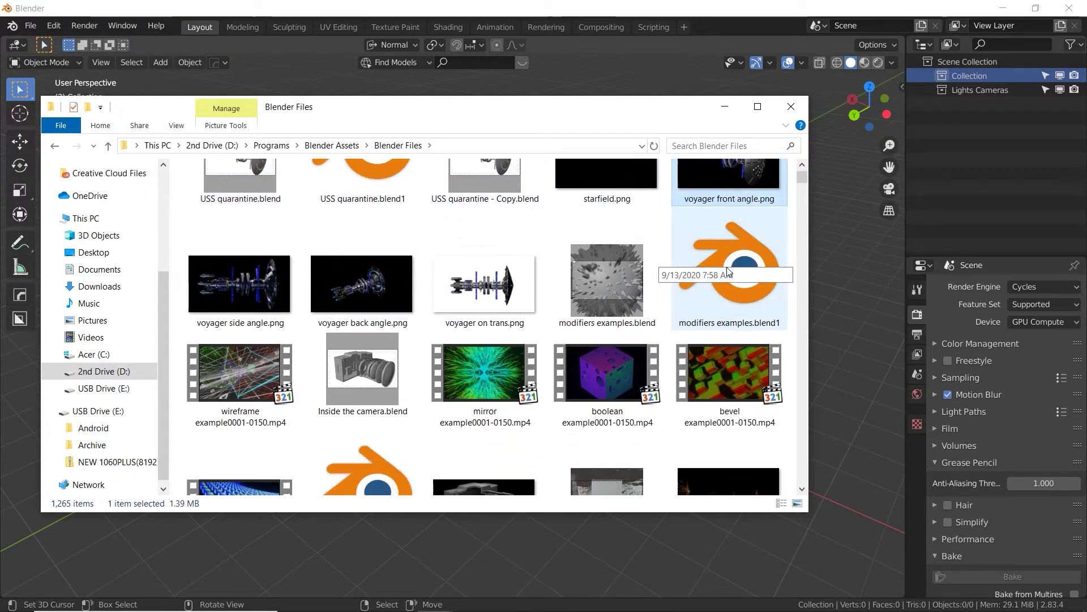
click(338, 146)
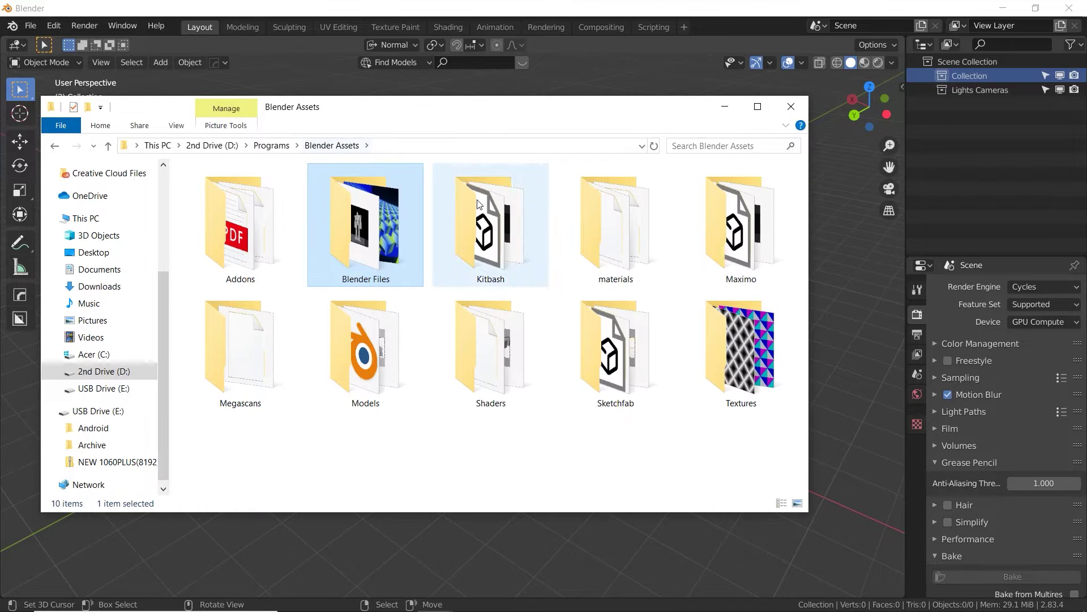
double_click(482, 218)
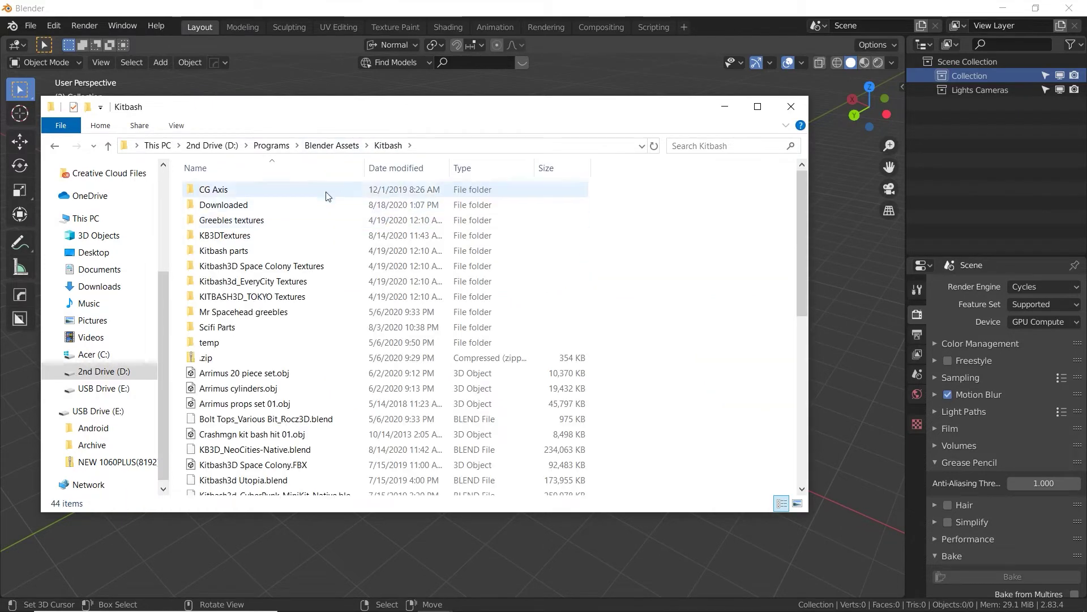
scroll(400, 351, down, 8)
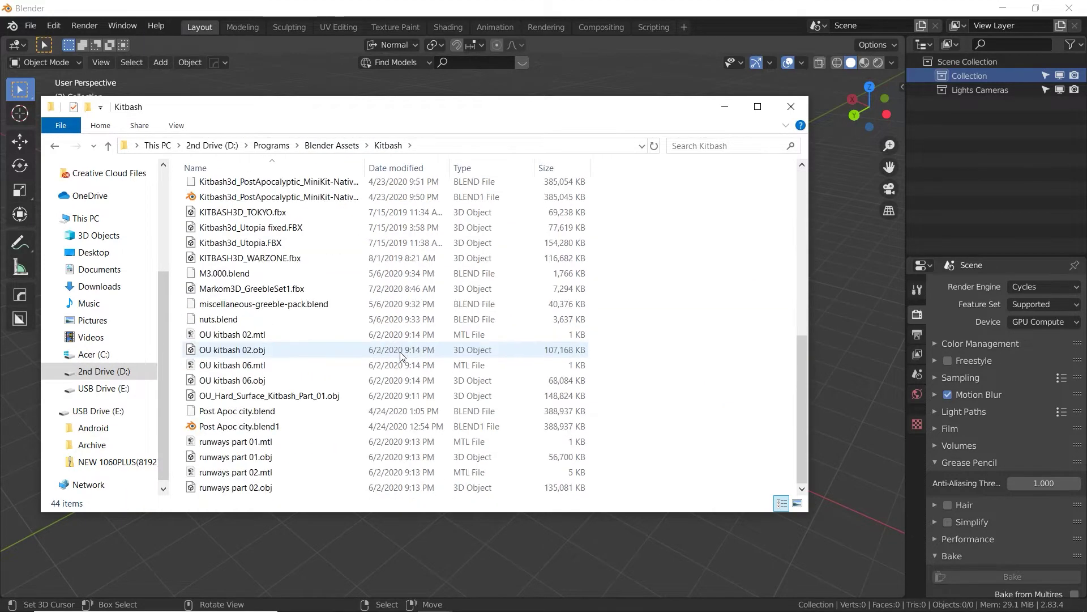
scroll(401, 355, up, 8)
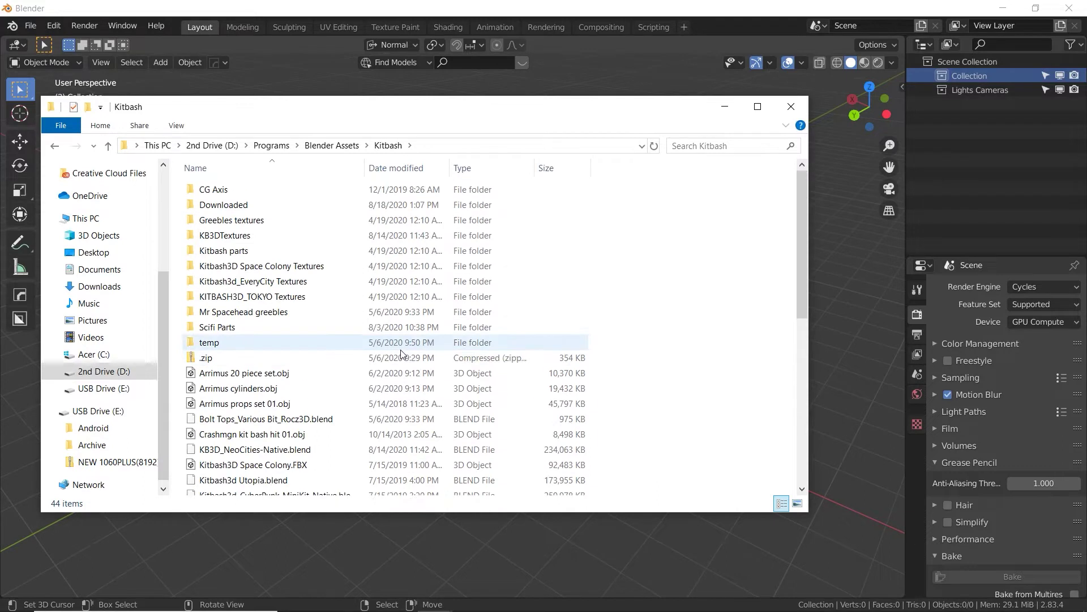
mouse_move(256, 256)
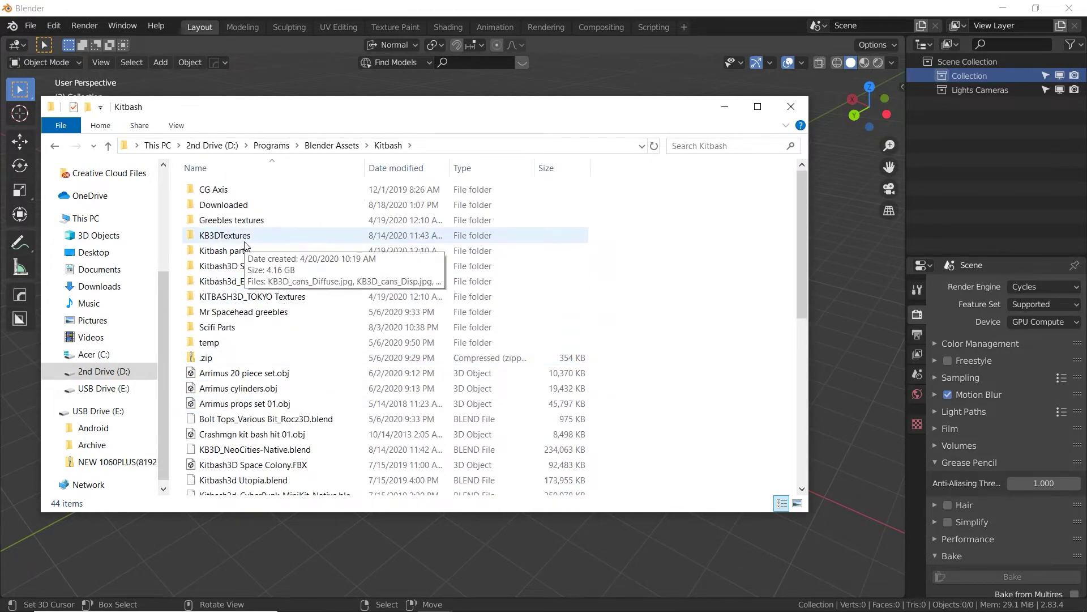
click(244, 242)
double_click(245, 242)
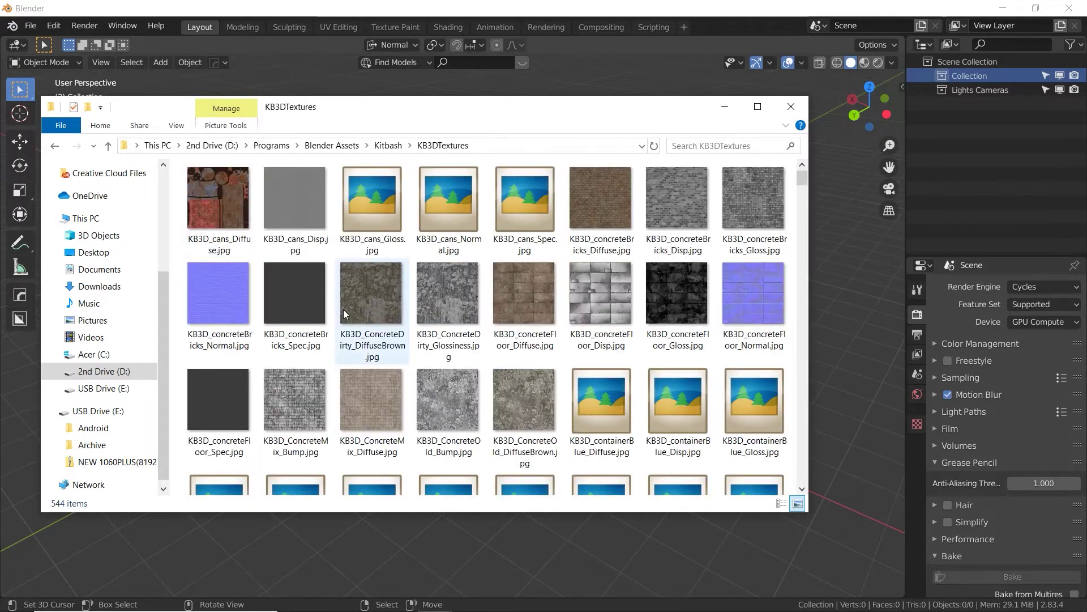
ctrl+scroll(343, 309, up, 3)
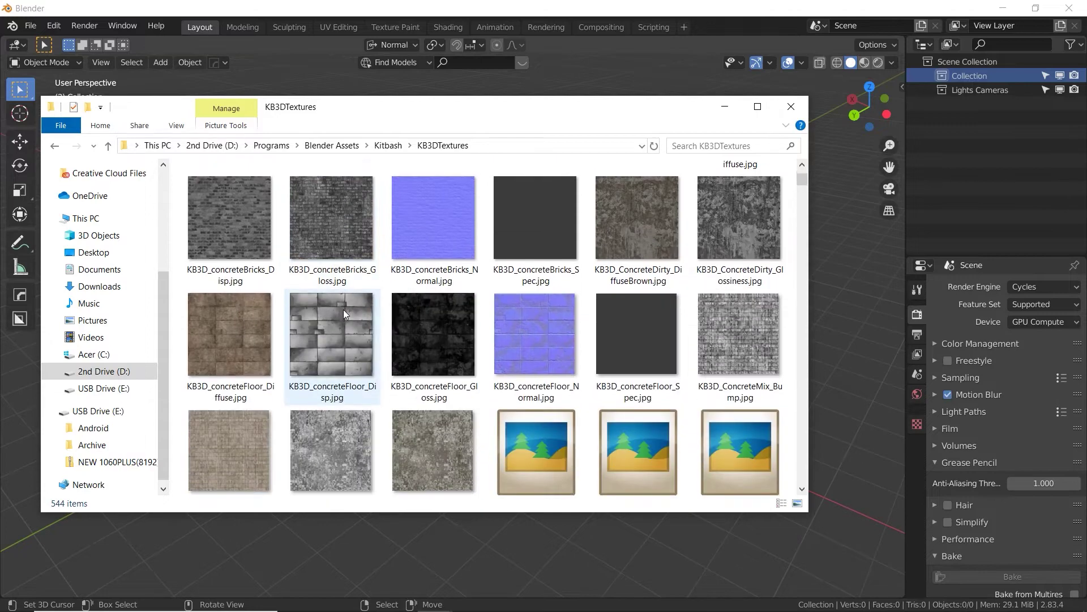
scroll(343, 310, down, 5)
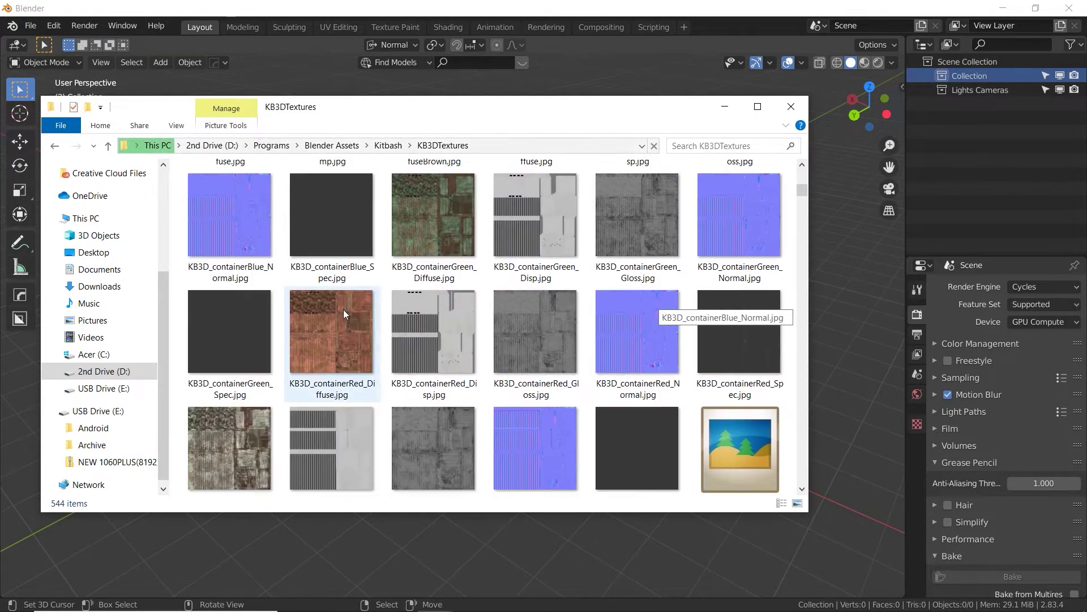
scroll(343, 309, down, 1)
click(544, 324)
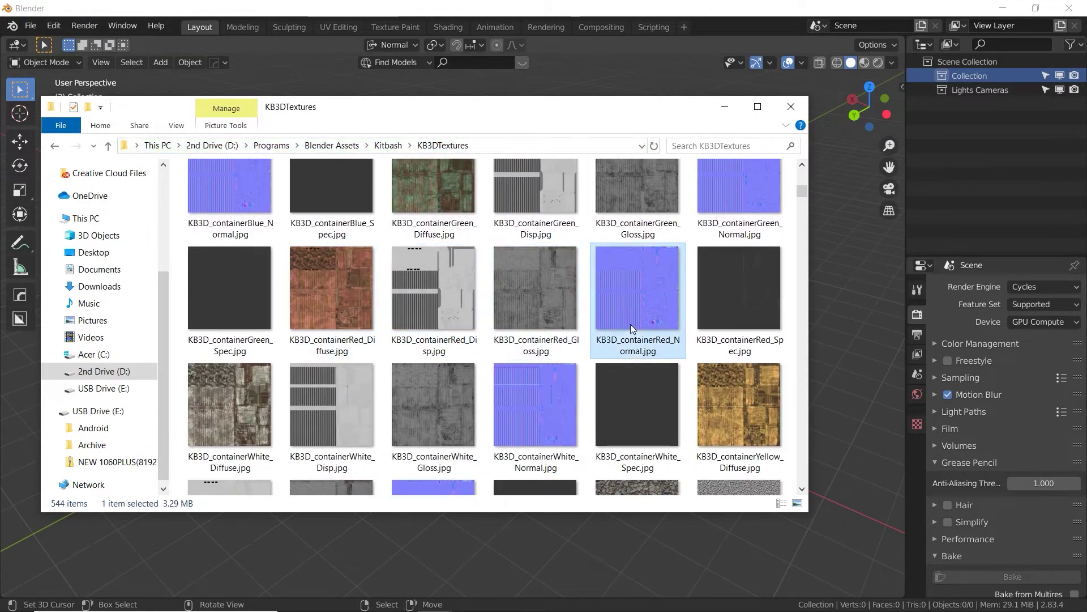
scroll(575, 371, down, 5)
click(575, 371)
scroll(576, 372, down, 10)
drag(799, 301, 801, 381)
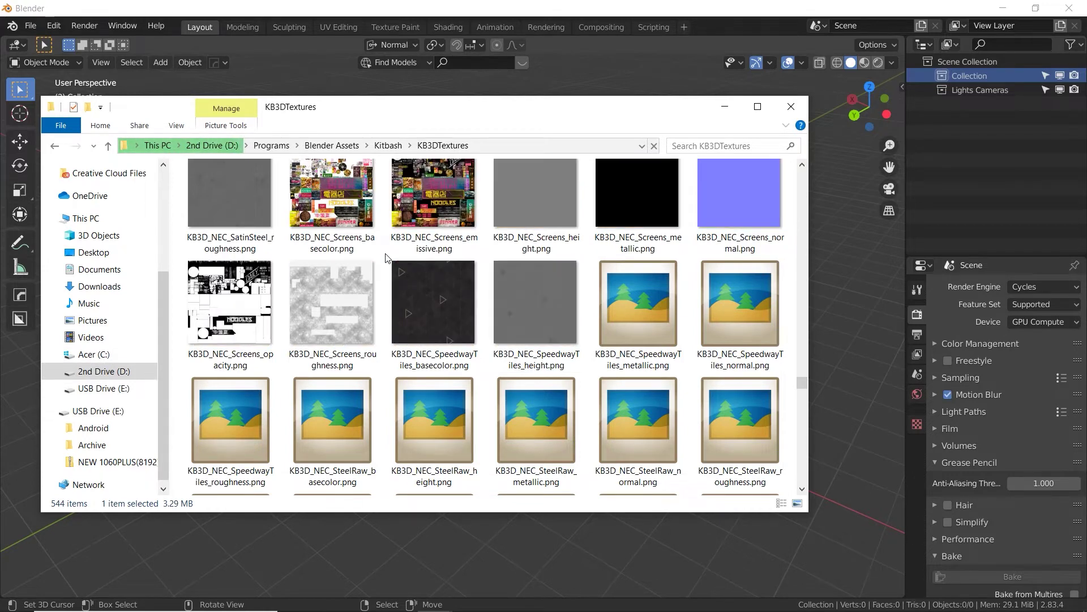
scroll(391, 366, down, 2)
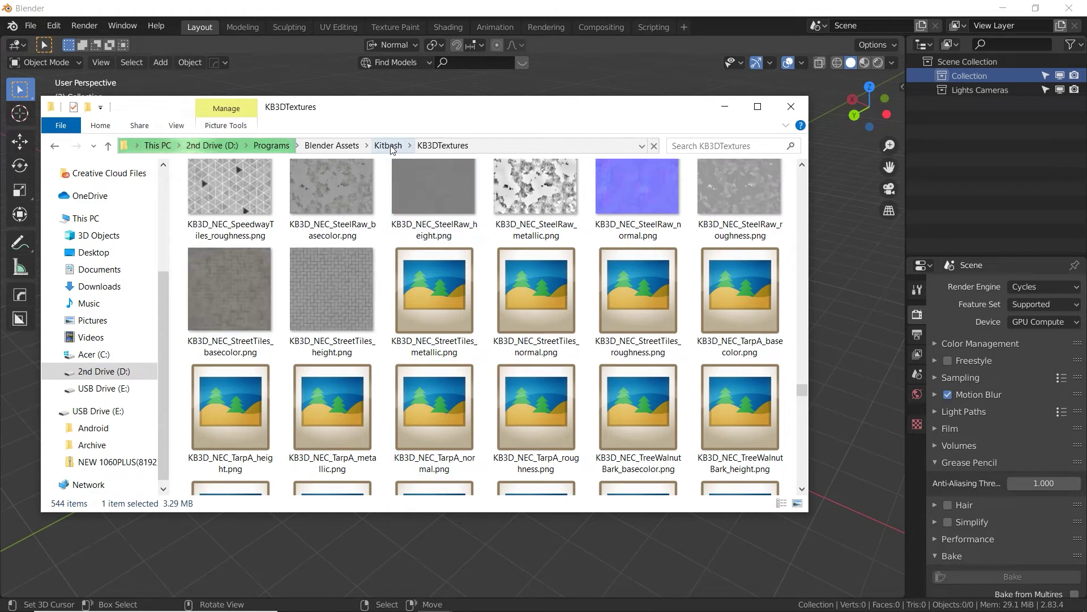
click(332, 146)
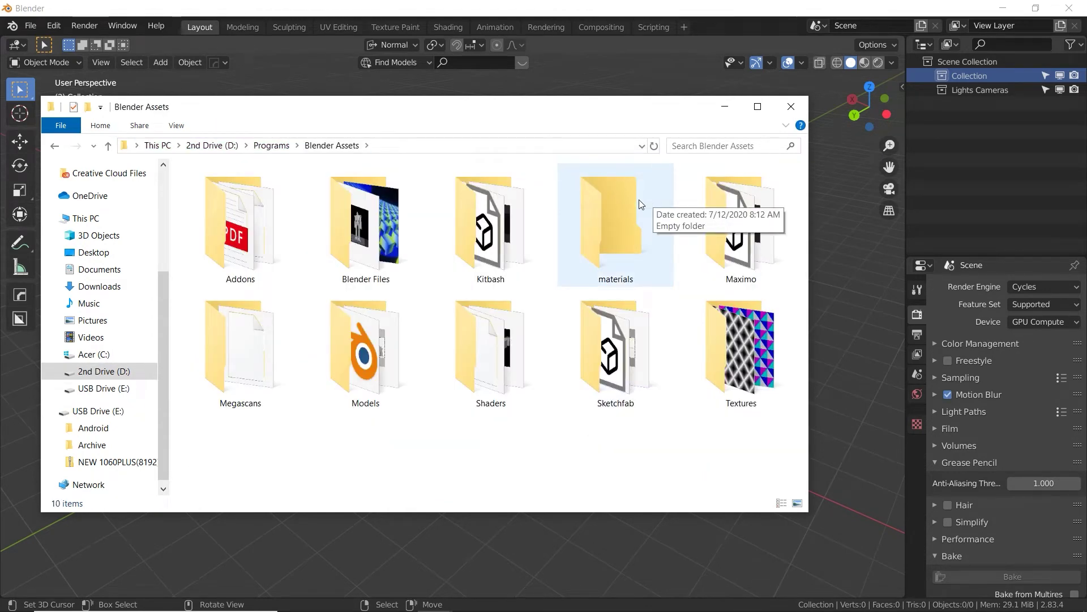
Delete the materials folder from Blender Assets.
click(486, 377)
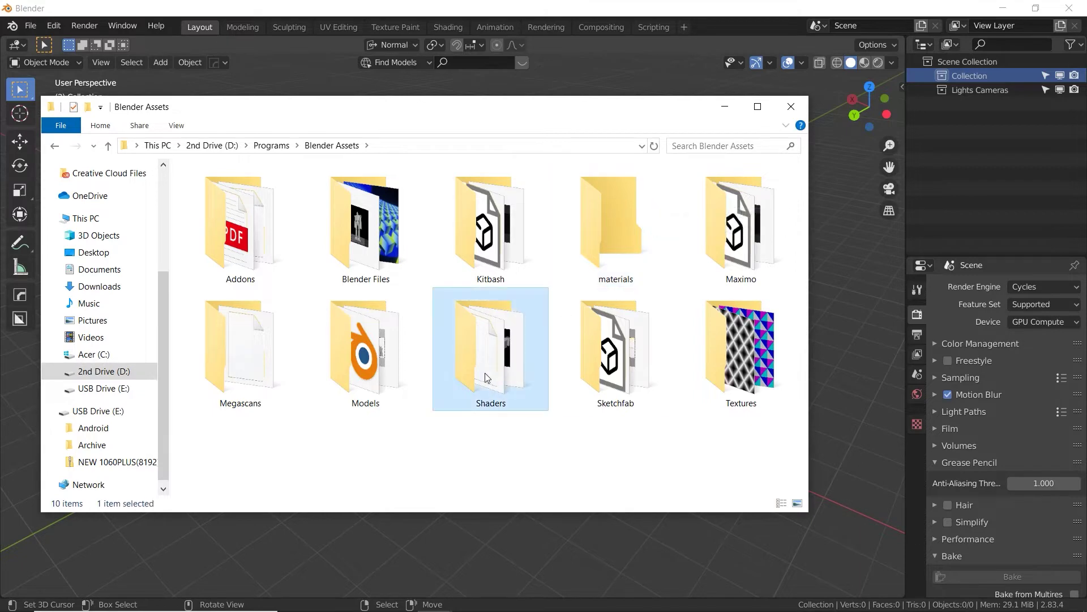
mouse_move(511, 351)
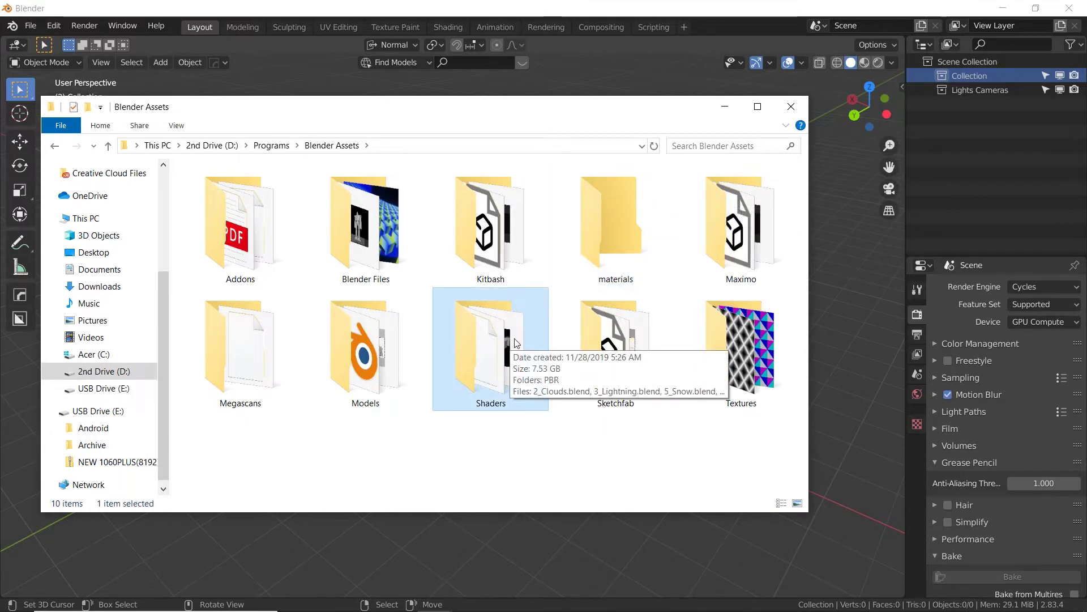
click(601, 249)
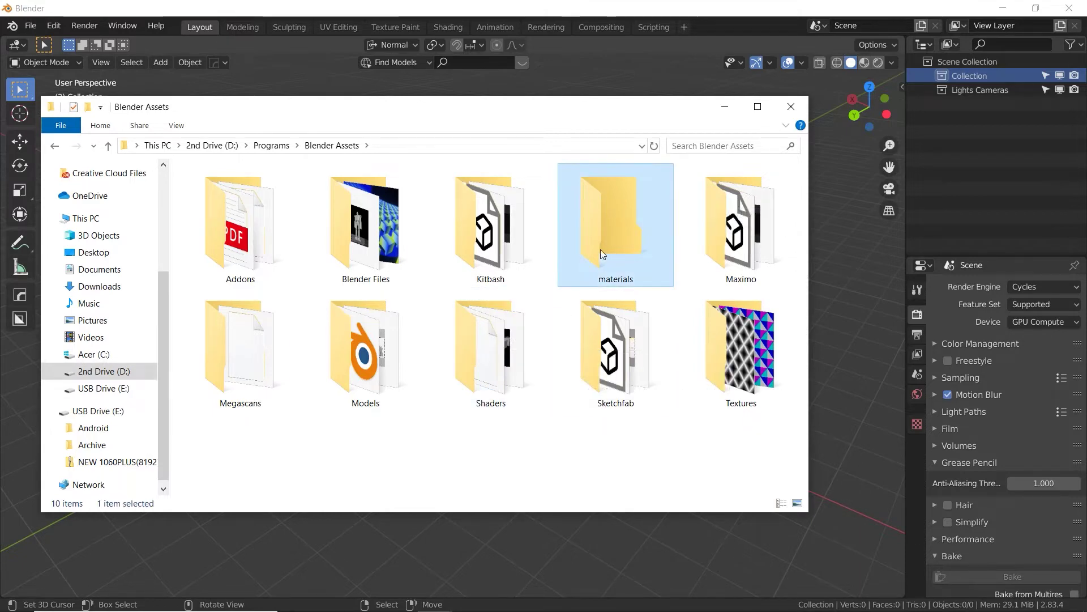
key(Delete)
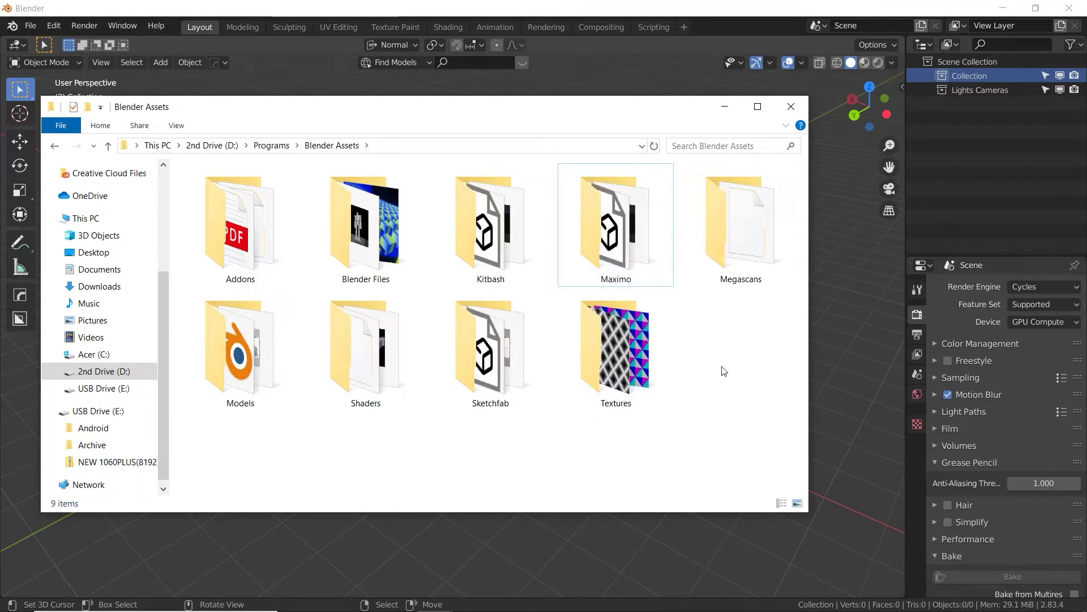
Look inside the Maximo folder twice, then open the Megascans folder.
click(651, 245)
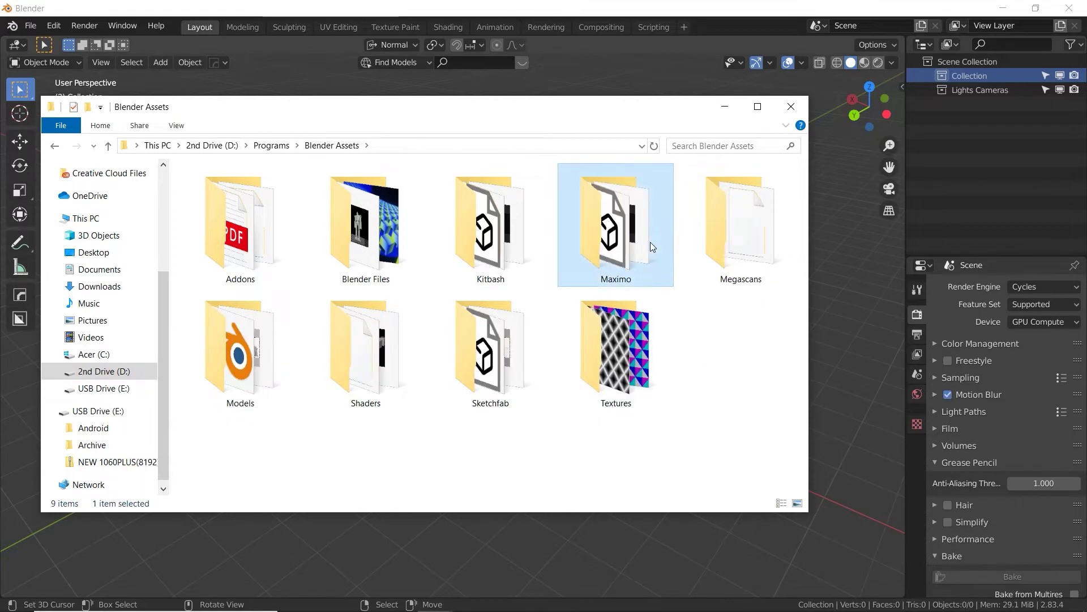
double_click(650, 243)
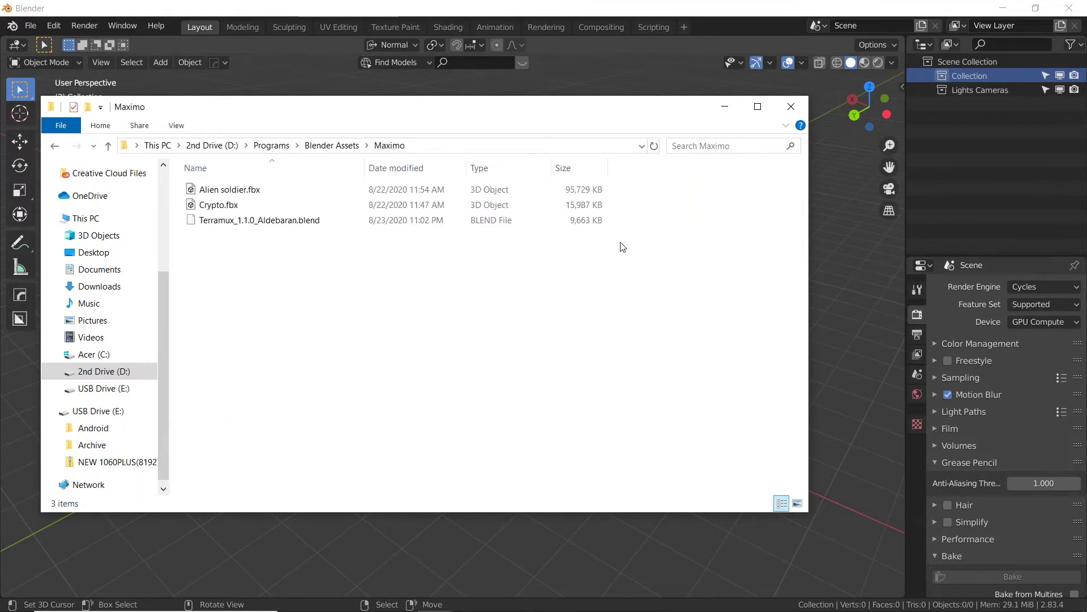
click(337, 148)
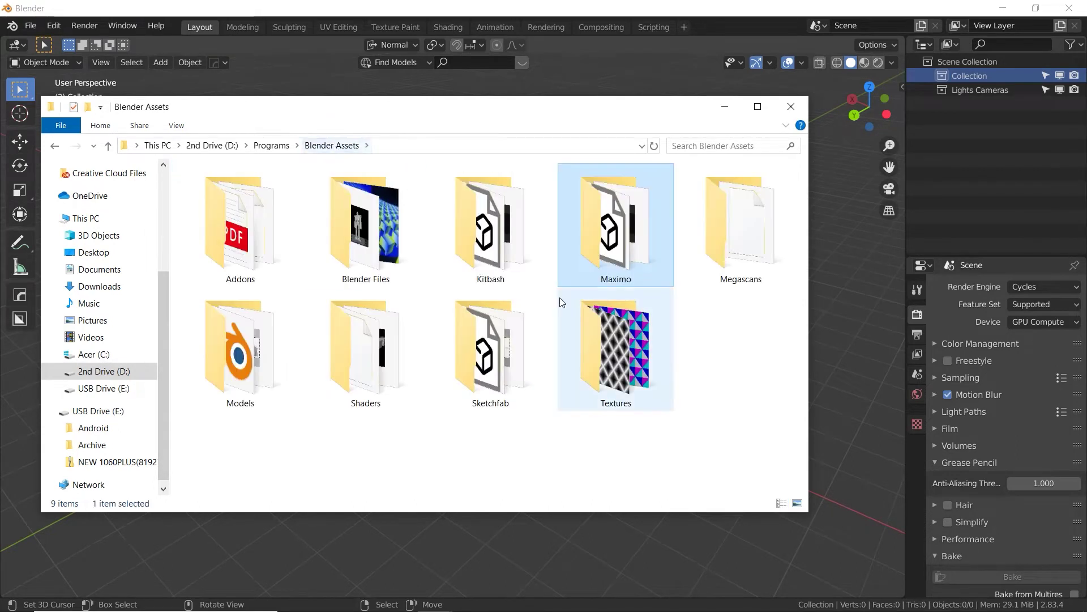
click(747, 307)
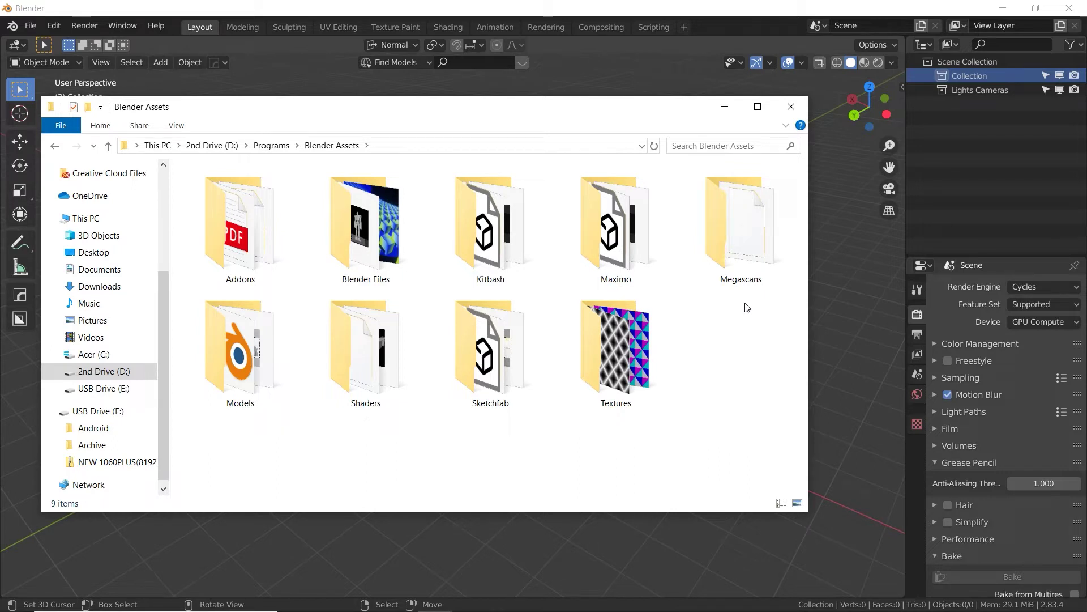
double_click(621, 252)
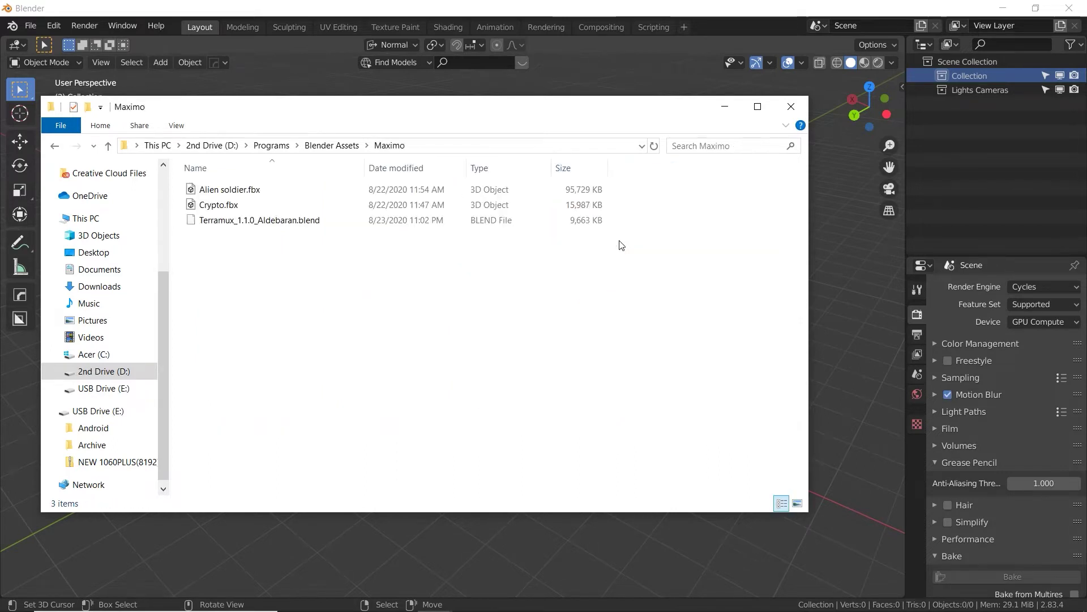
click(332, 146)
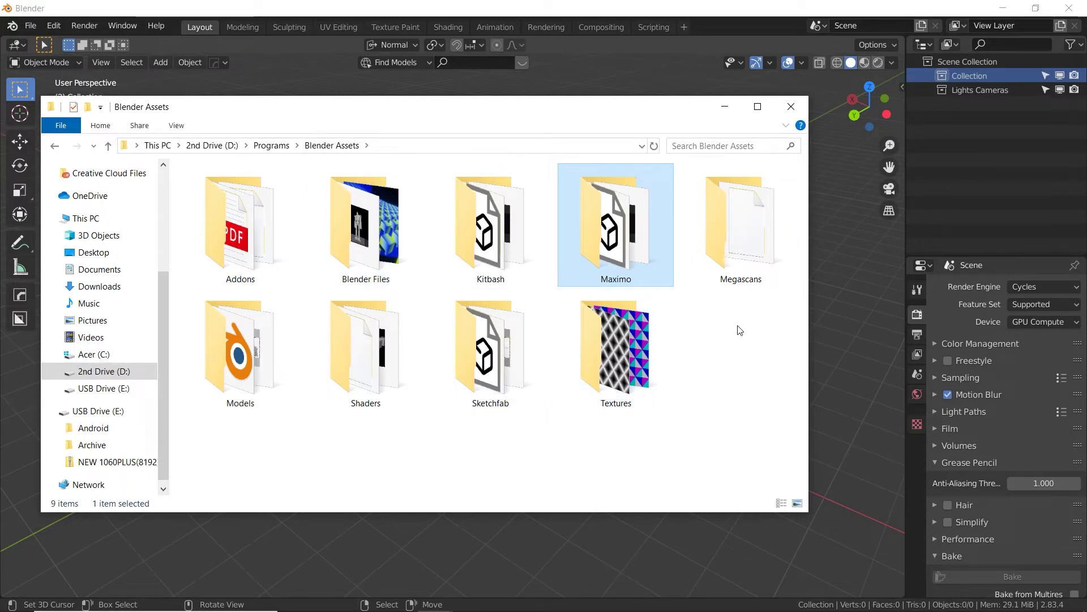
double_click(738, 246)
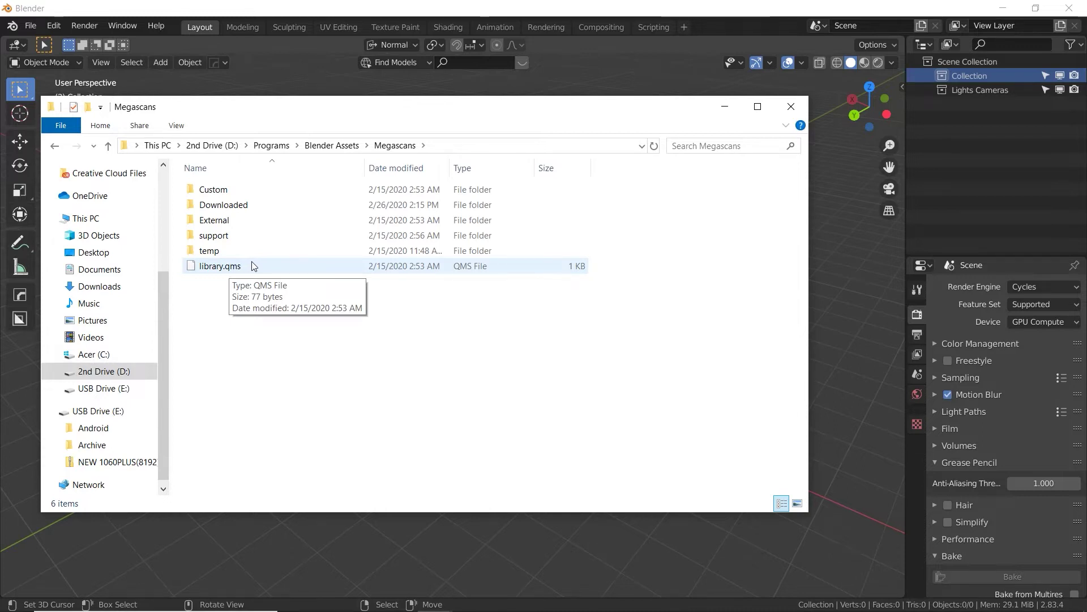
Look inside Megascans' Downloaded folder, then return to Blender Assets.
click(244, 207)
click(244, 207)
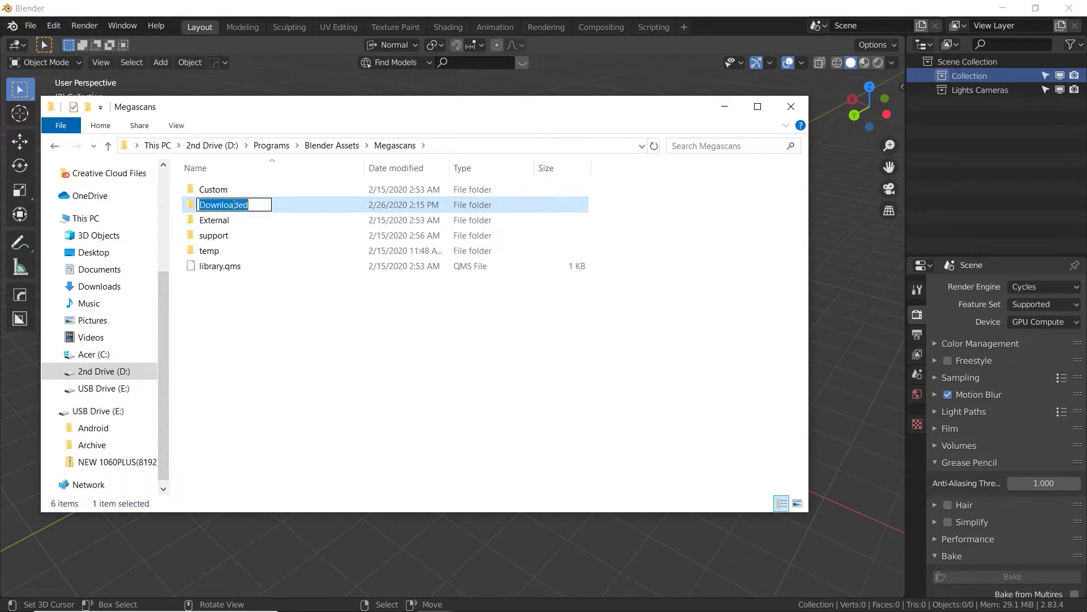
double_click(183, 203)
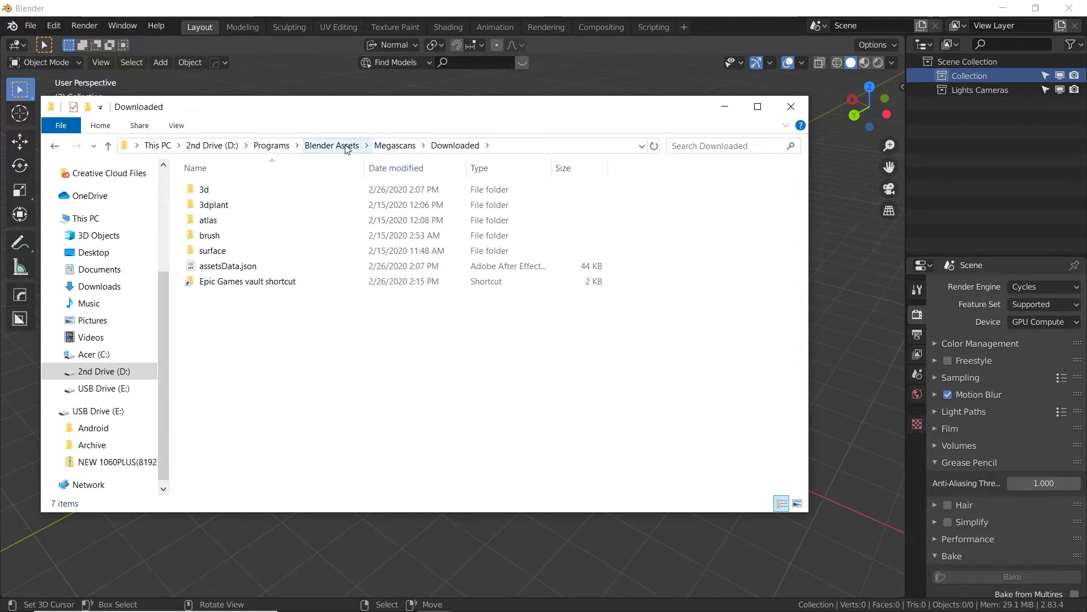
click(394, 145)
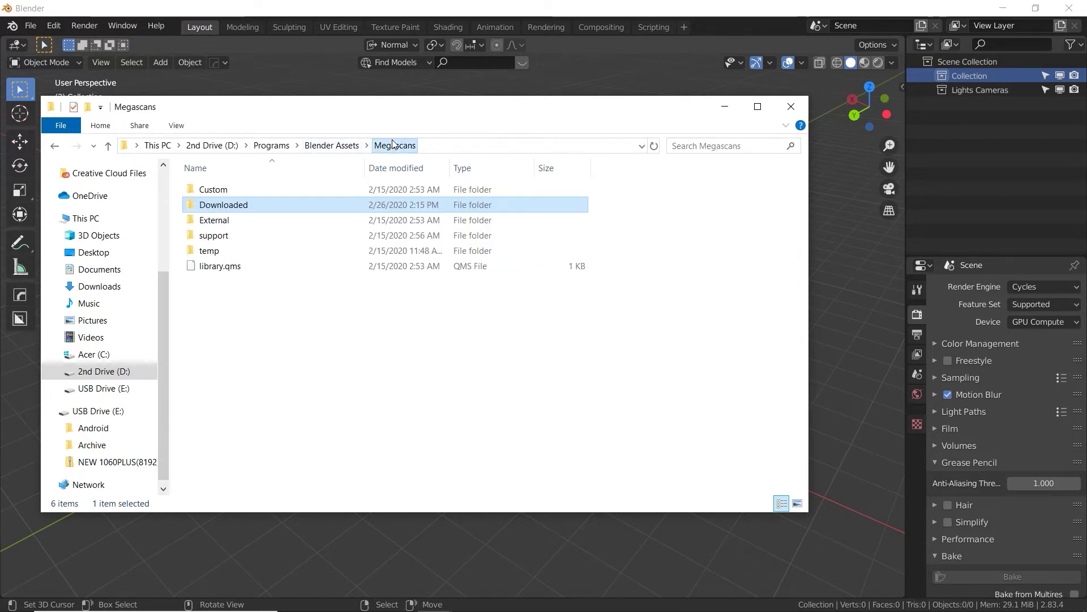
click(332, 146)
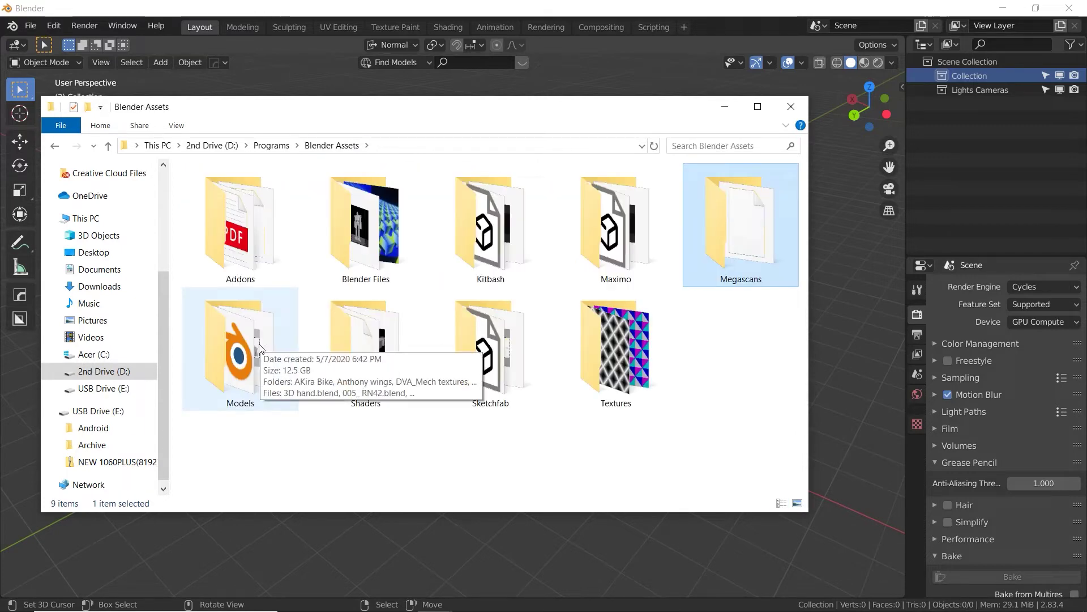
double_click(261, 348)
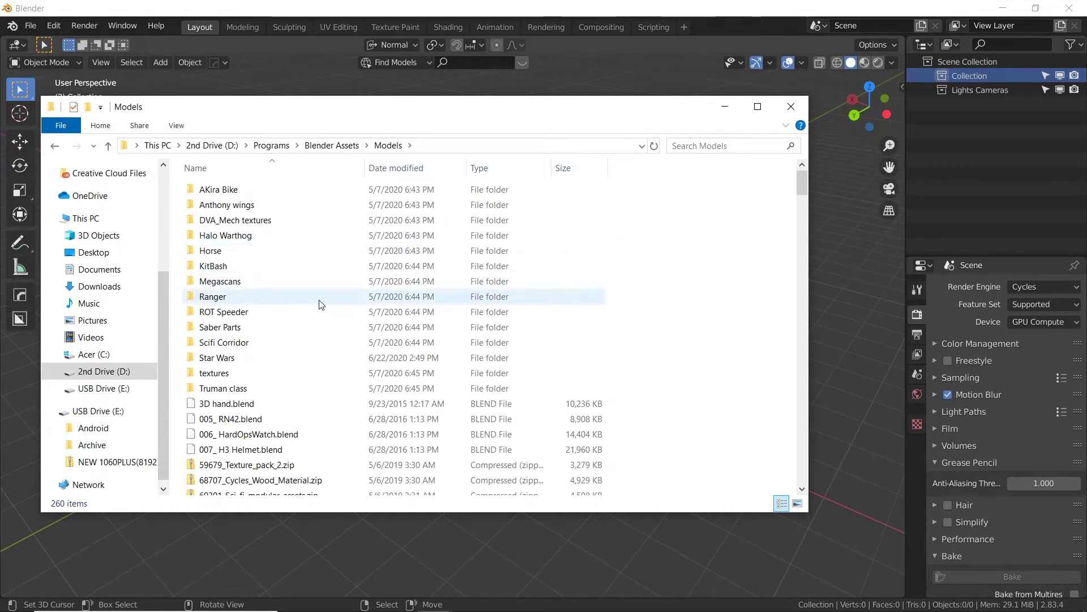
double_click(236, 359)
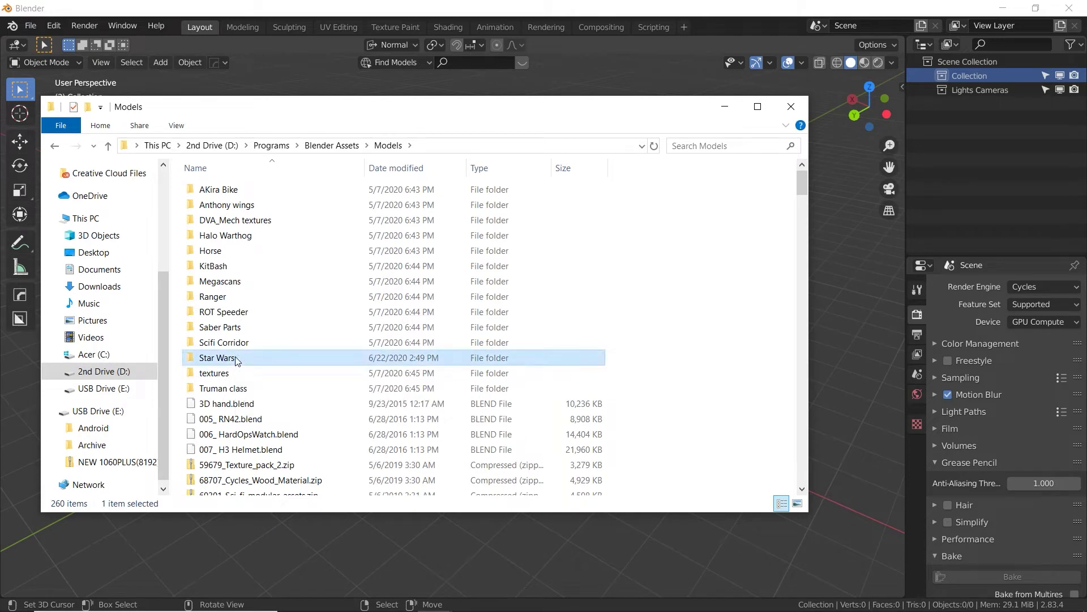
click(254, 254)
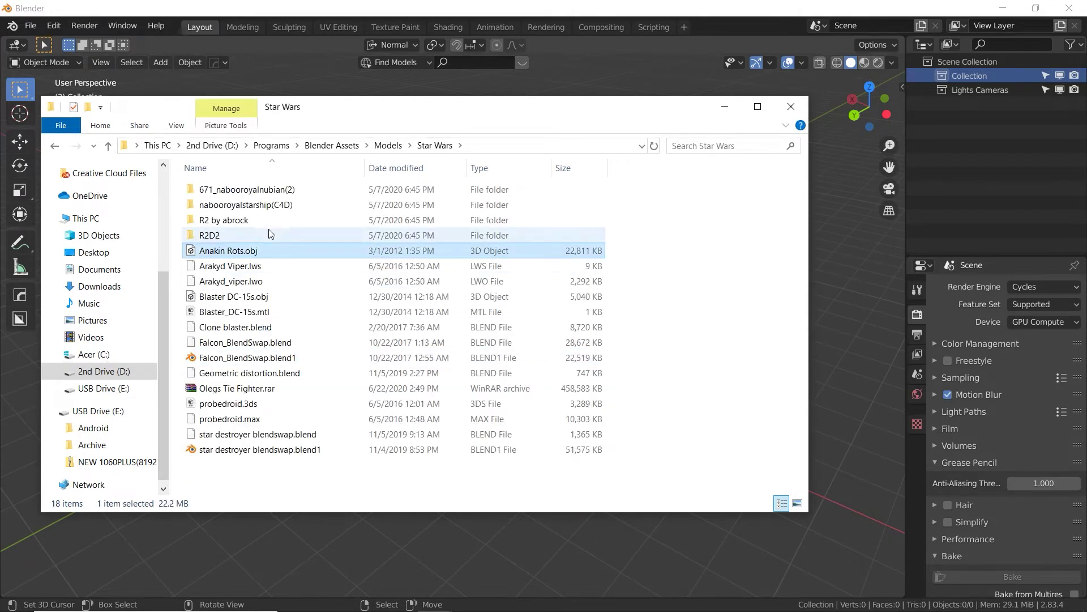
click(396, 147)
click(262, 187)
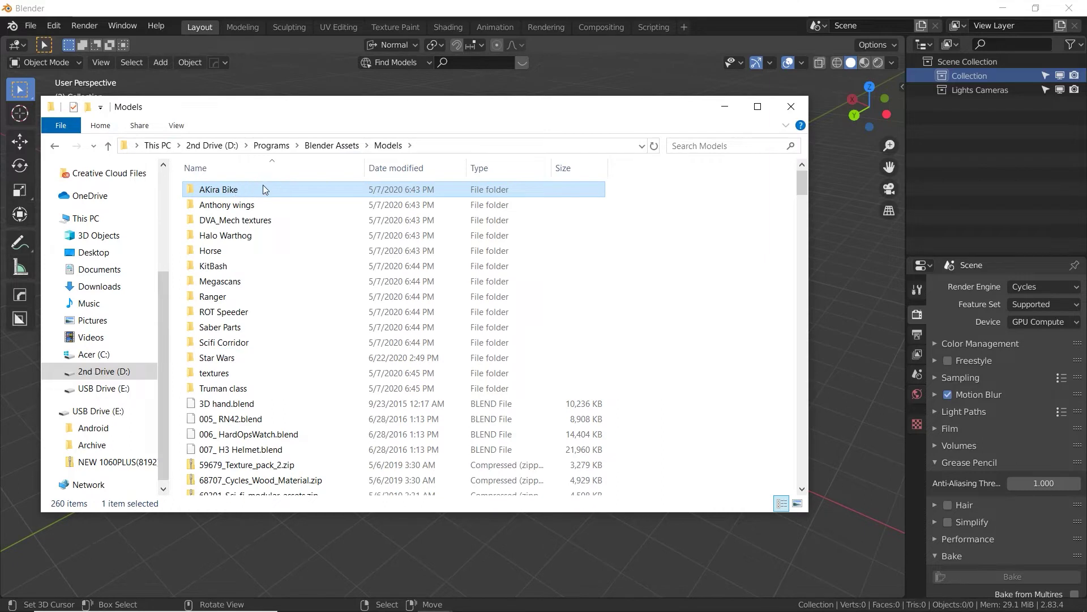
click(263, 312)
click(237, 268)
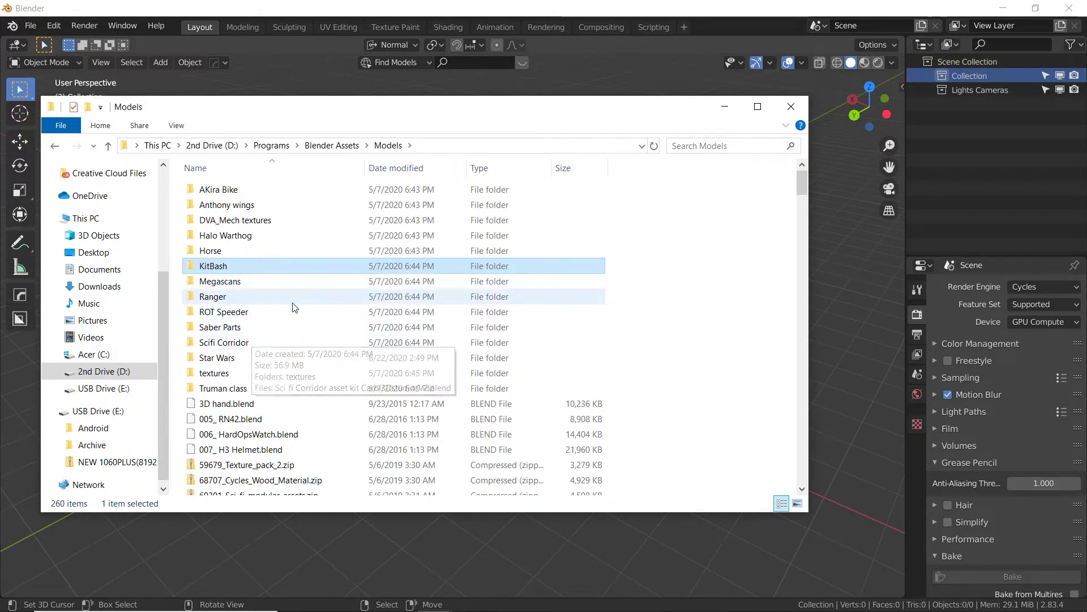
click(236, 343)
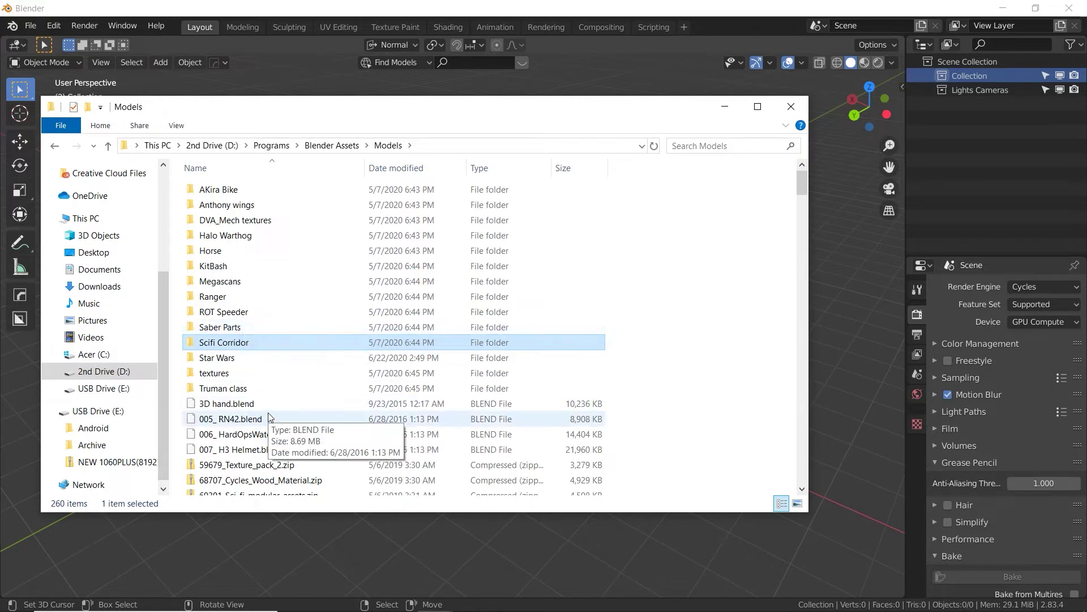
scroll(268, 417, down, 15)
scroll(268, 418, up, 15)
scroll(268, 418, up, 1)
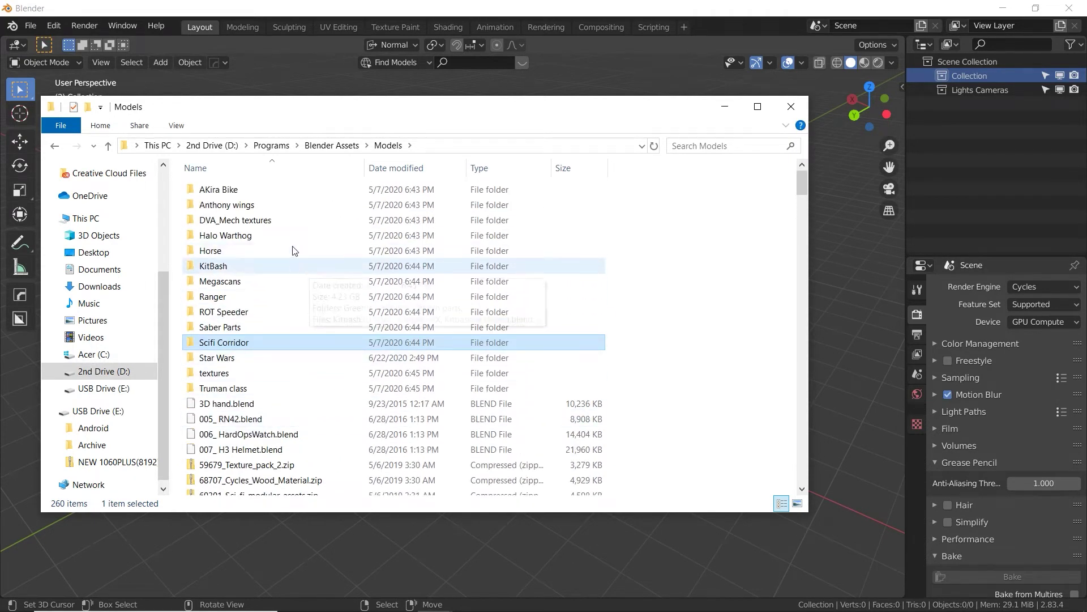
click(335, 149)
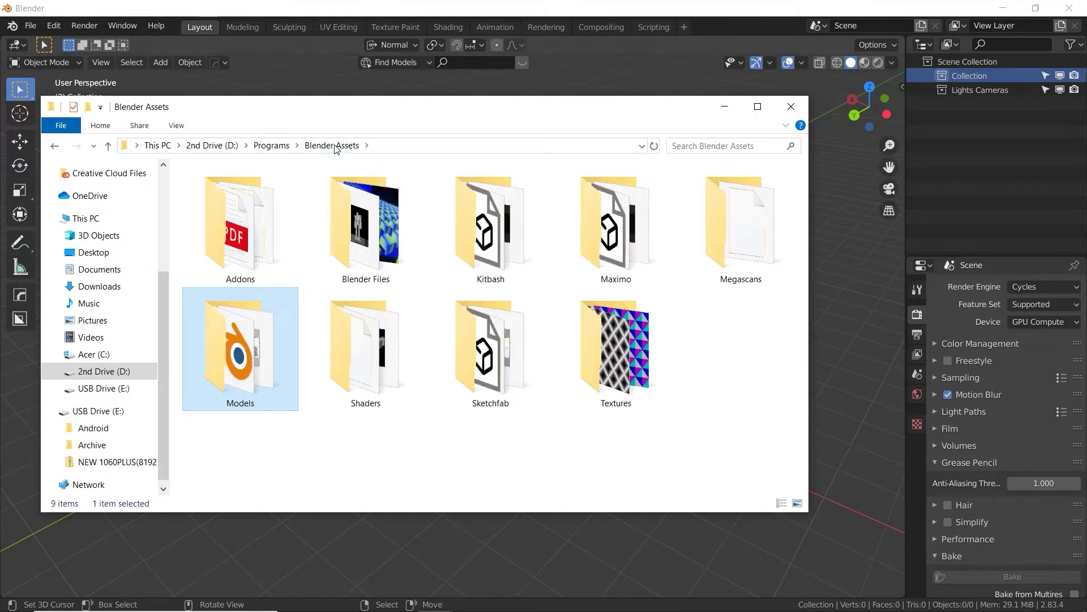
Open Shaders and inspect its .blend files, including aluminium used and CGMDefaultShaderStart.
click(389, 363)
double_click(390, 364)
scroll(486, 385, down, 15)
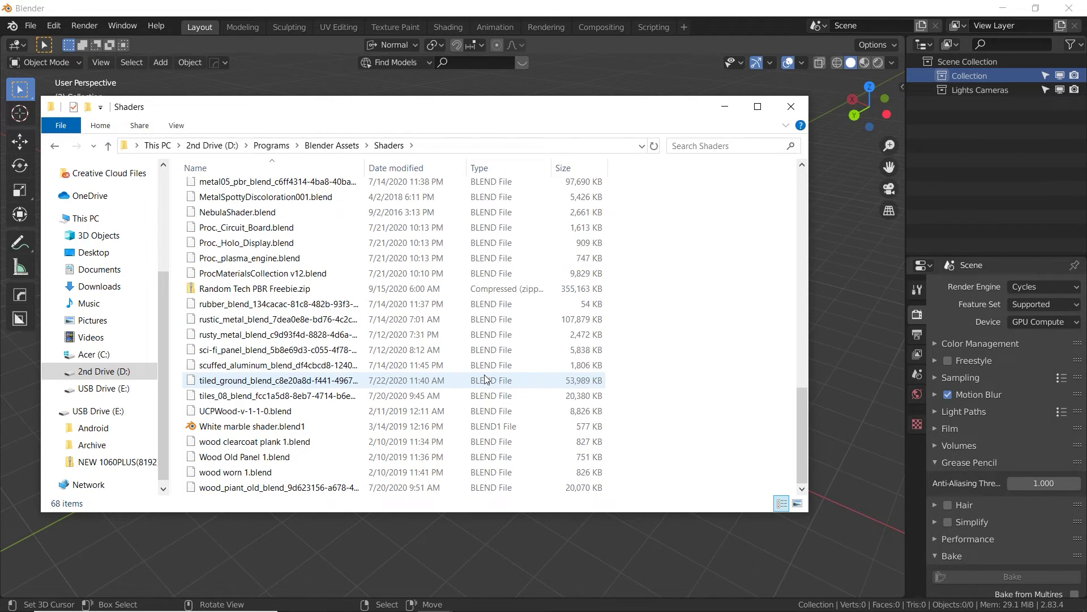
scroll(509, 308, up, 16)
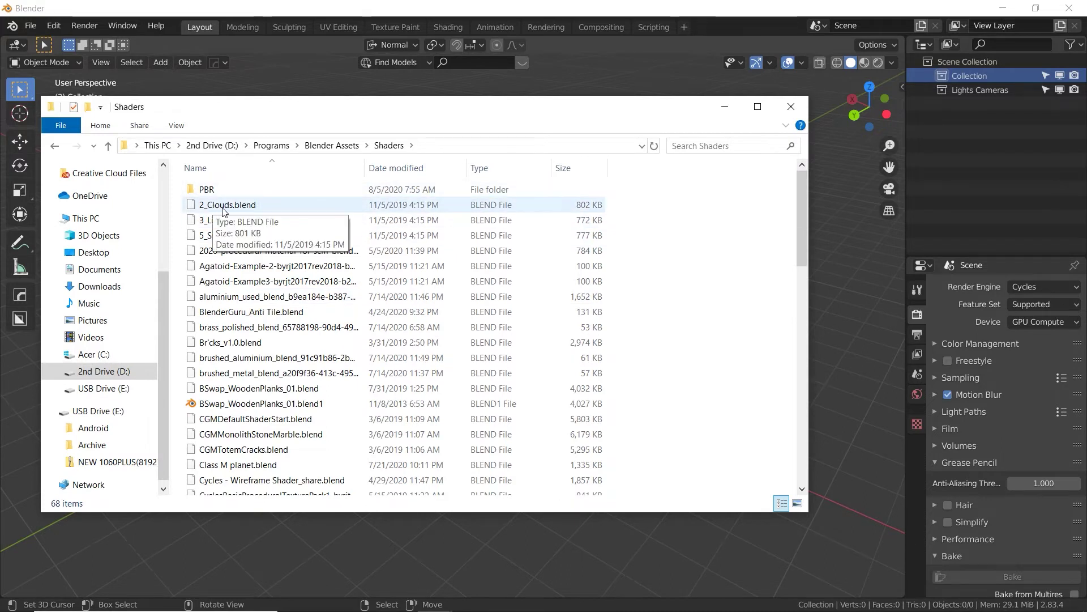
click(232, 224)
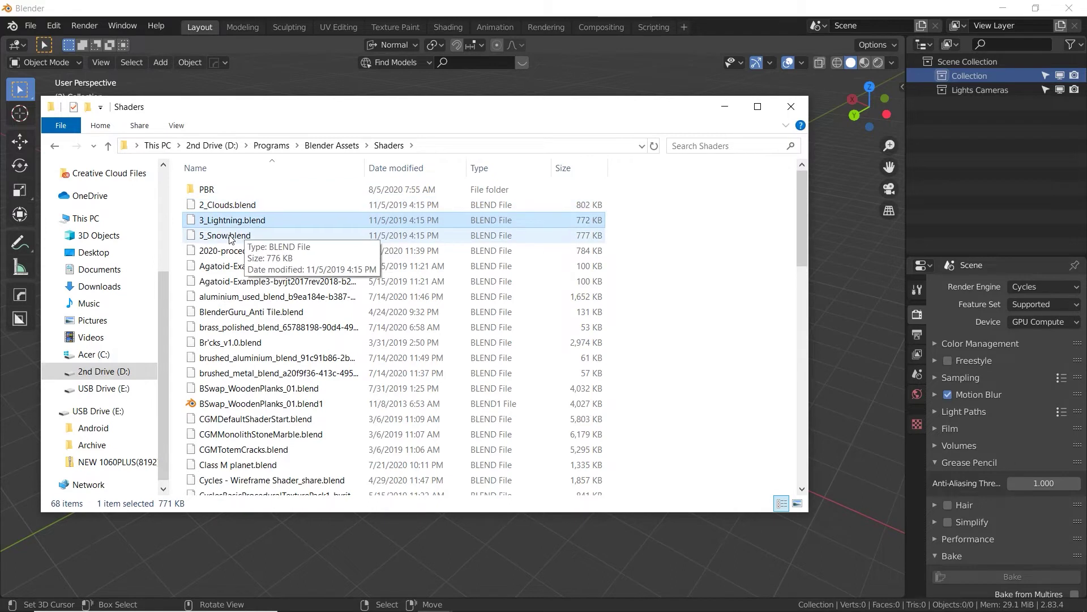
click(254, 299)
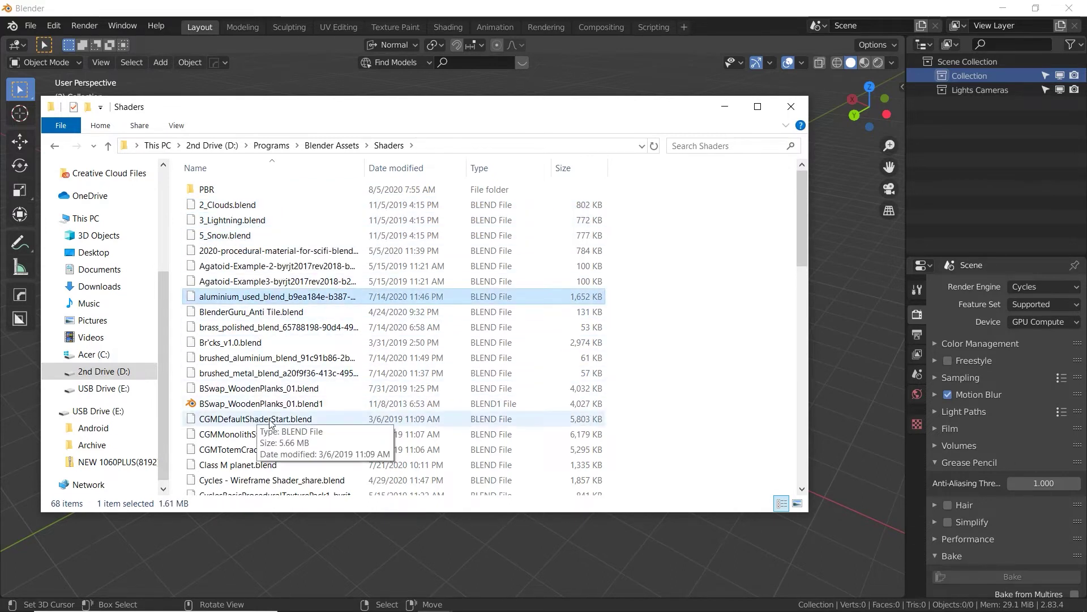
click(271, 422)
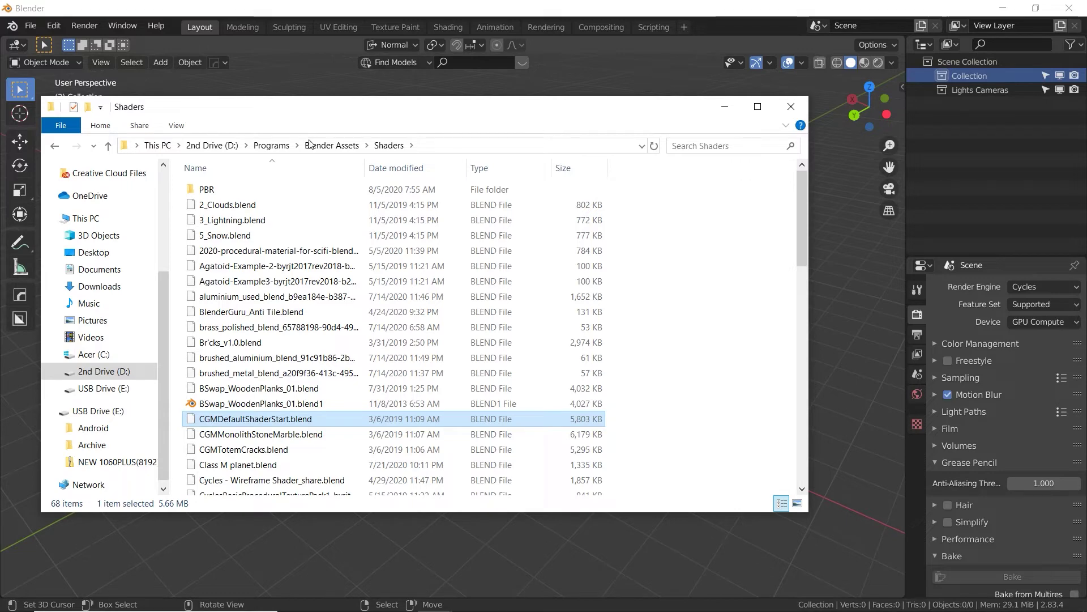
click(248, 193)
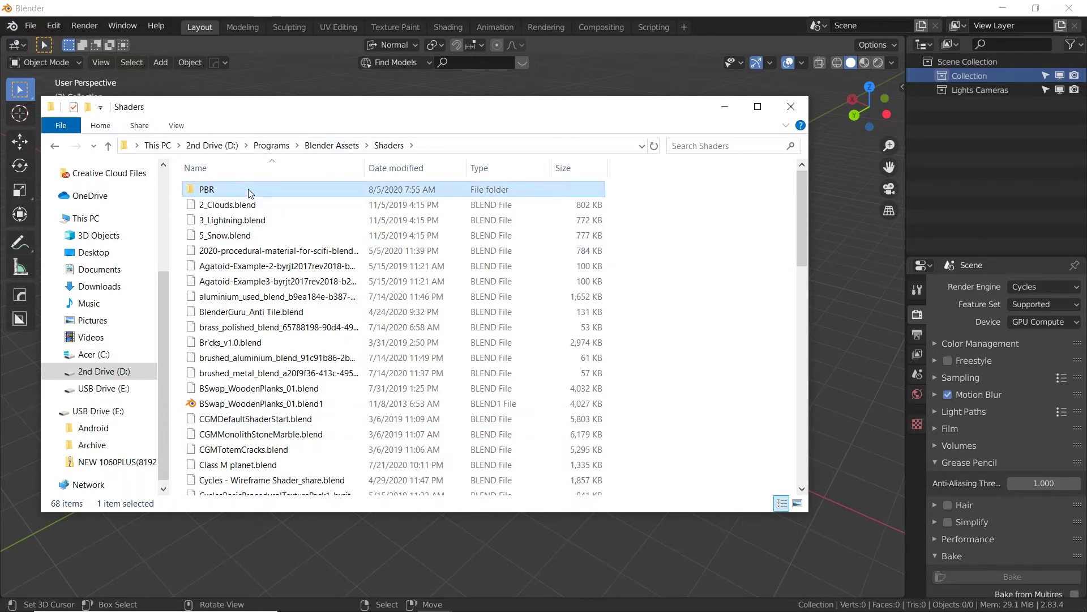
Open PBR and browse the Scifi texture folder, including Chip 2 and Panel 5.
double_click(209, 192)
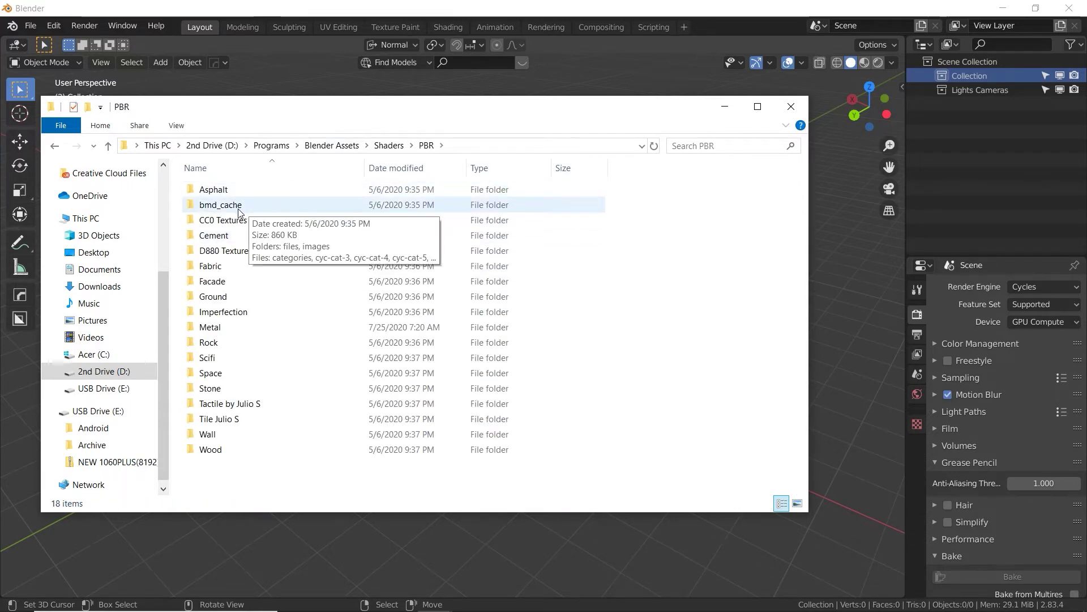
click(212, 191)
double_click(214, 358)
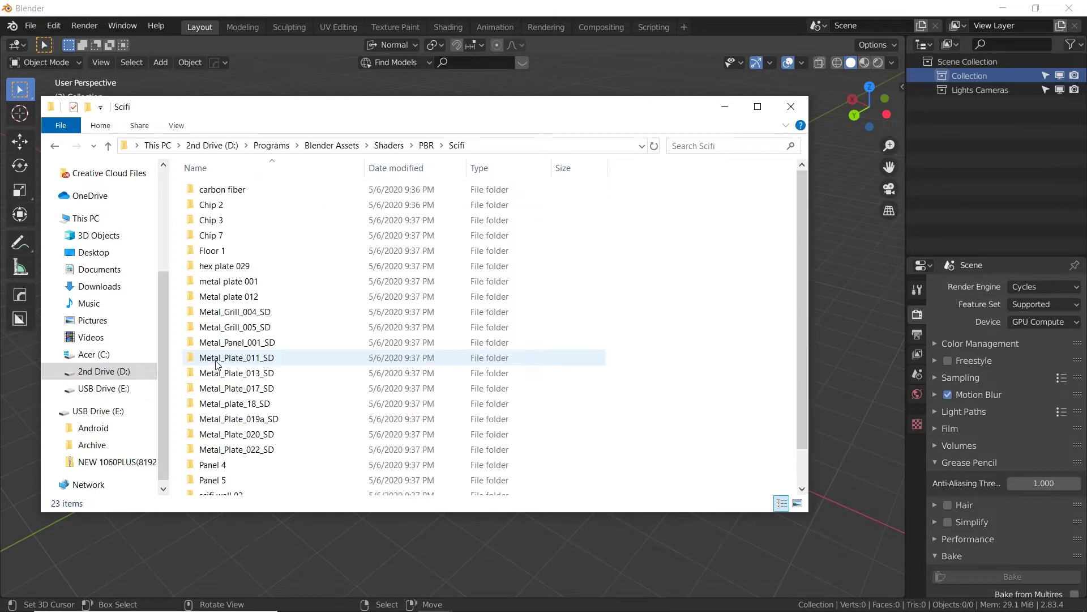
scroll(340, 352, down, 1)
scroll(340, 351, up, 1)
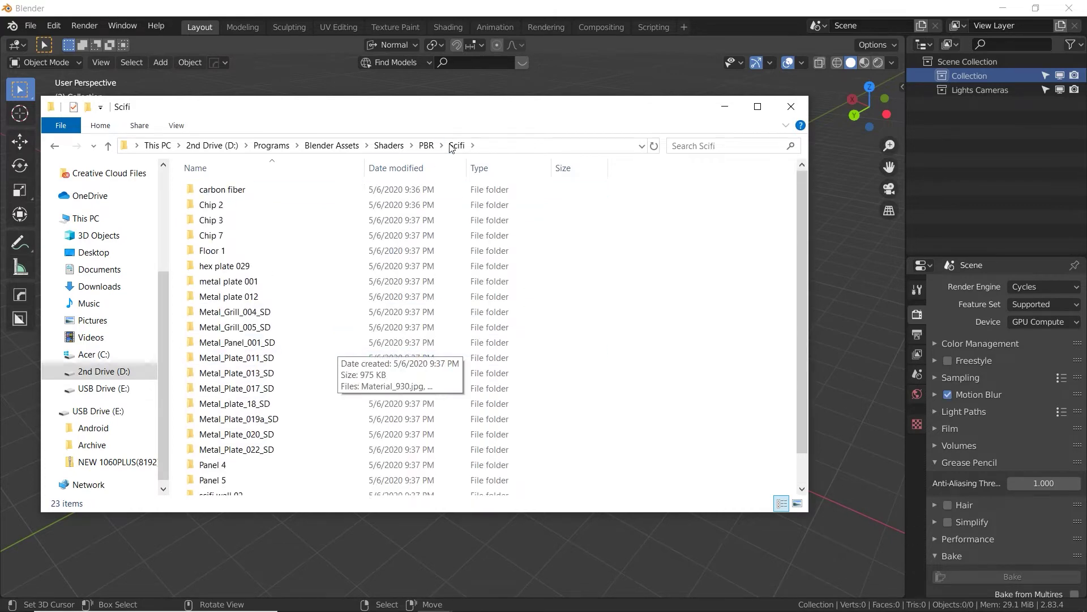
click(260, 206)
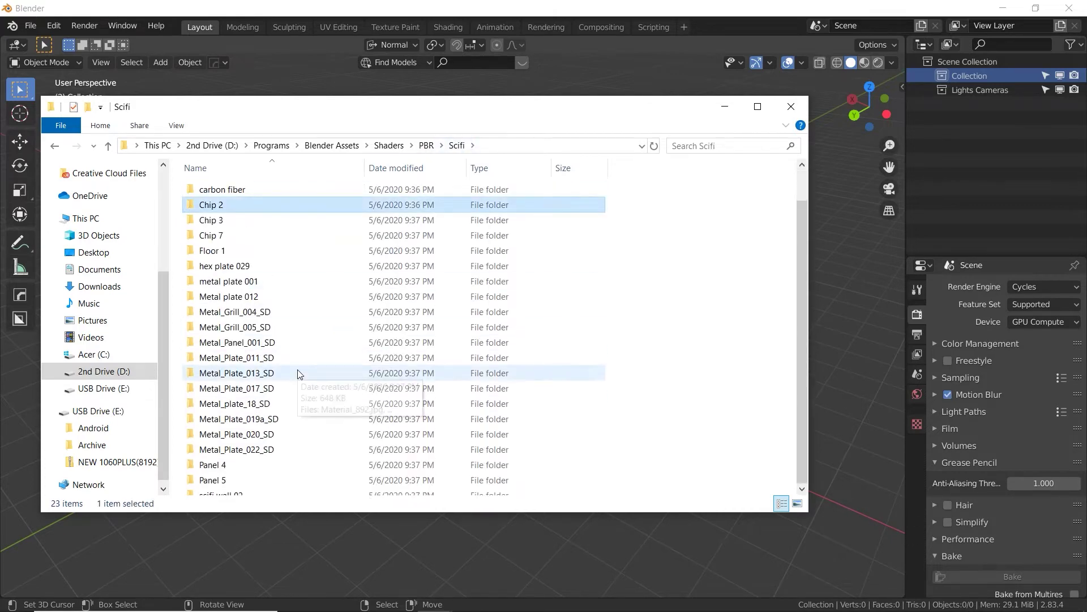
scroll(284, 419, down, 1)
click(259, 444)
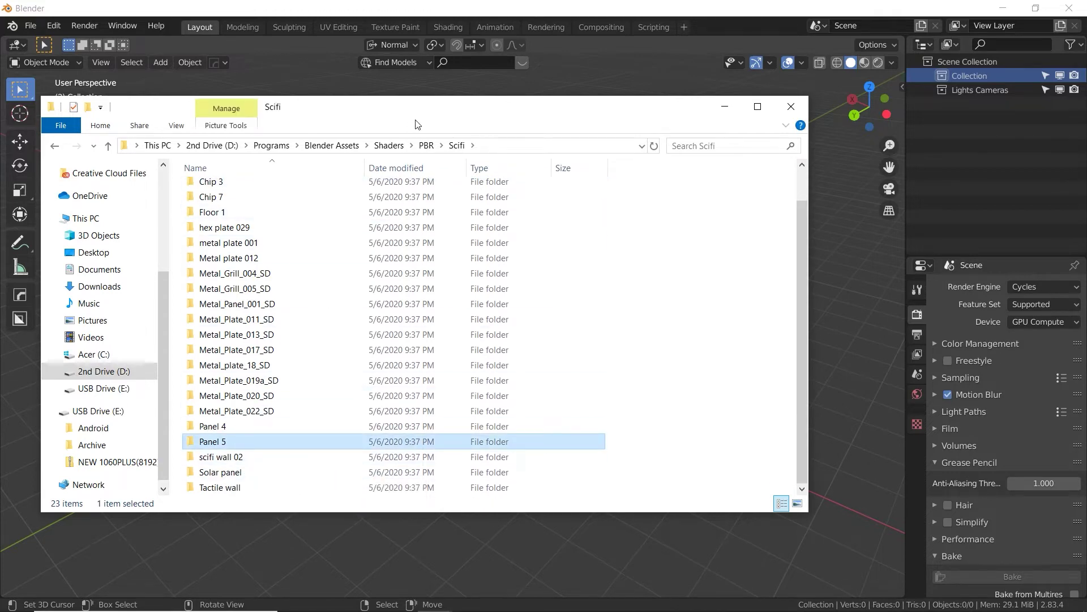
click(427, 145)
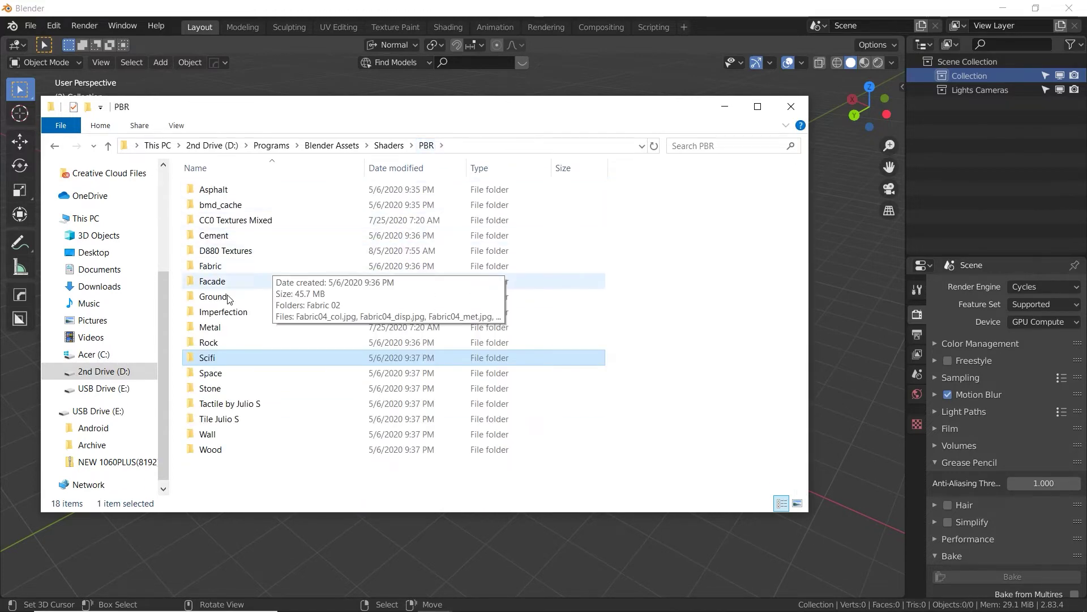
Browse the Metal texture sets, view Painted Metal, then return to Blender Assets.
double_click(214, 328)
click(231, 250)
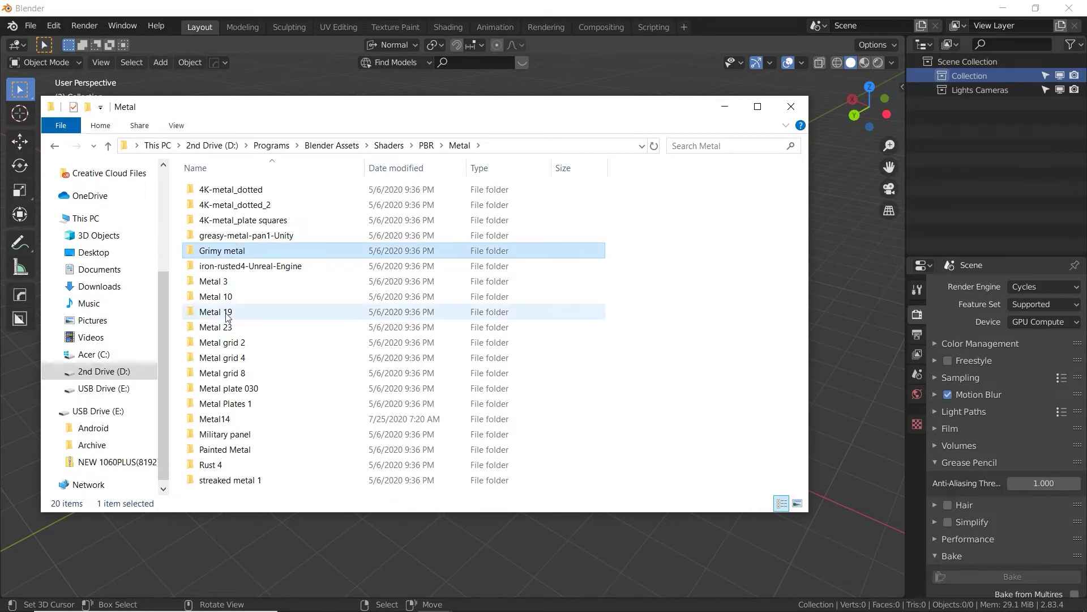
click(227, 343)
click(220, 374)
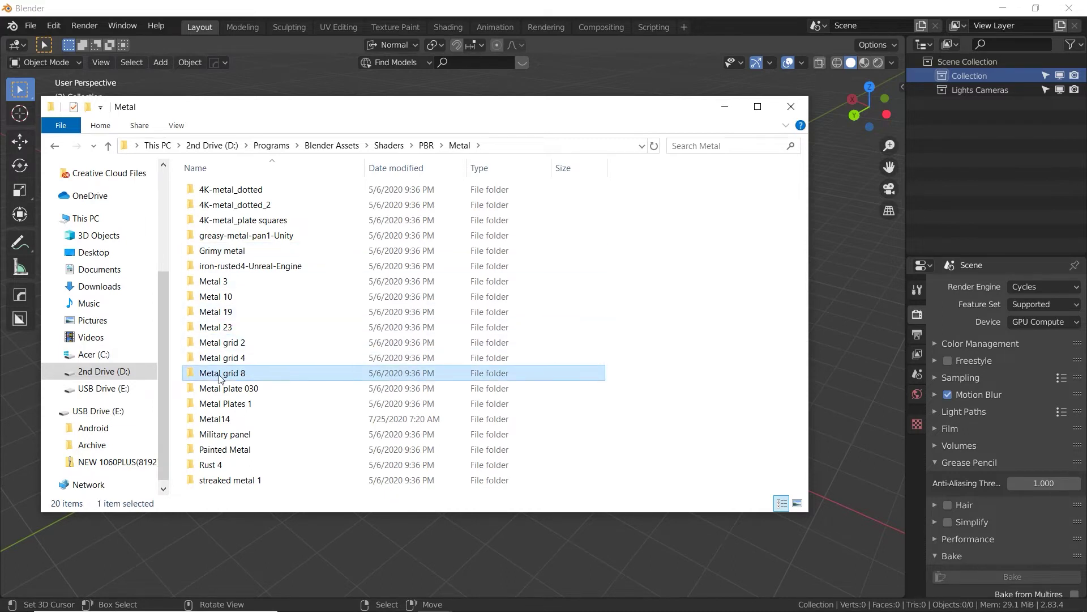
click(218, 434)
click(232, 451)
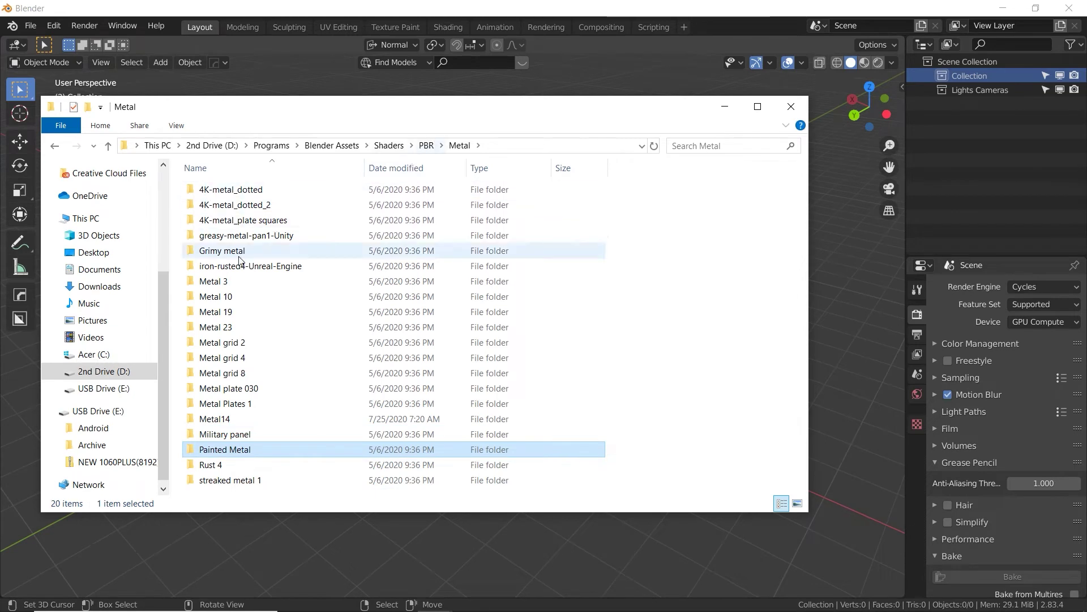
key(Return)
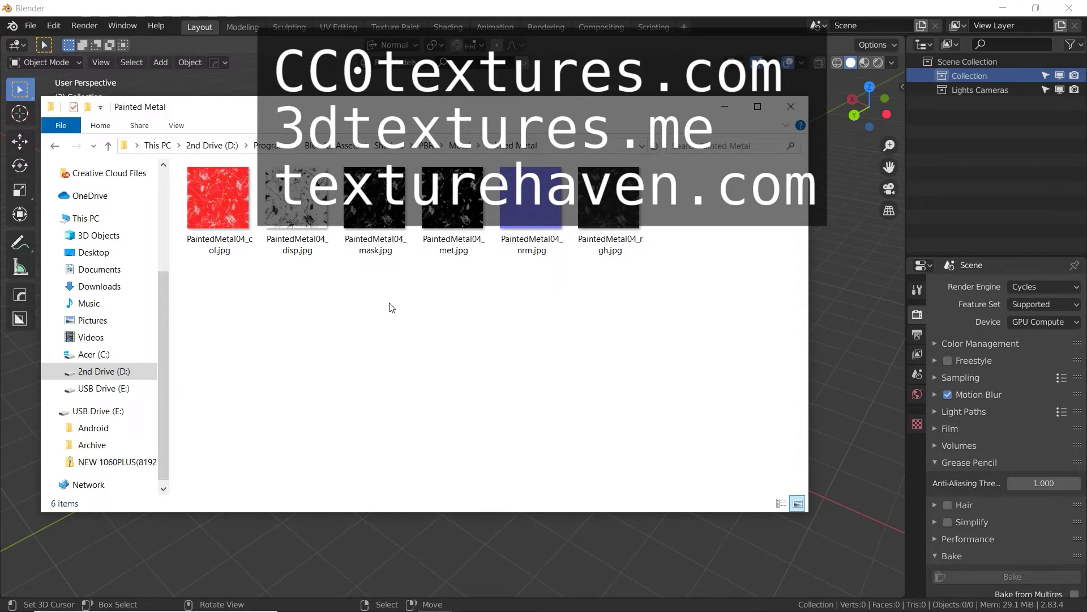
key(BackSpace)
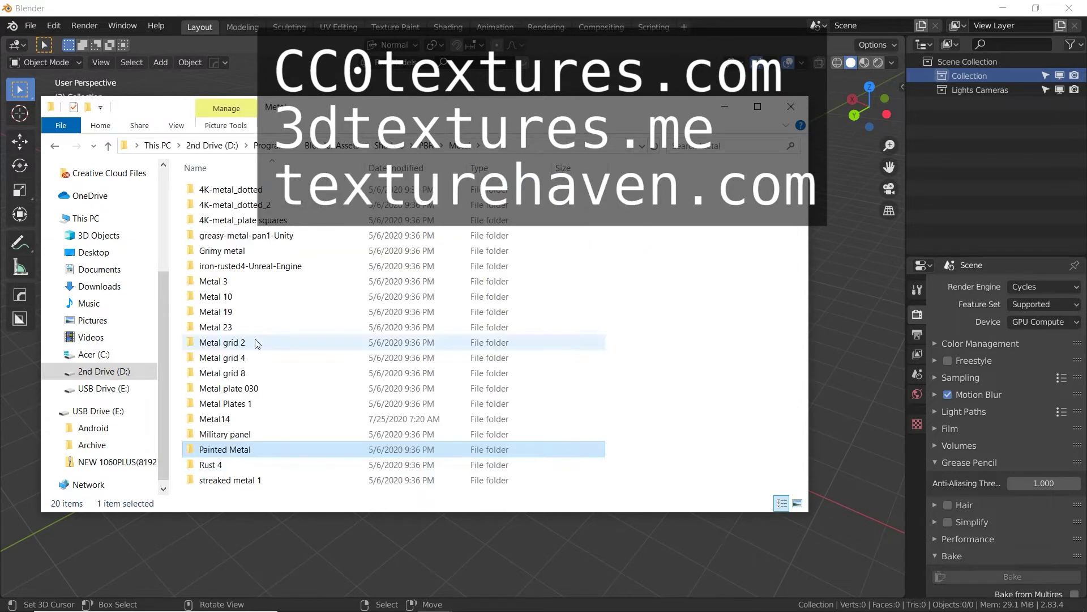
click(230, 341)
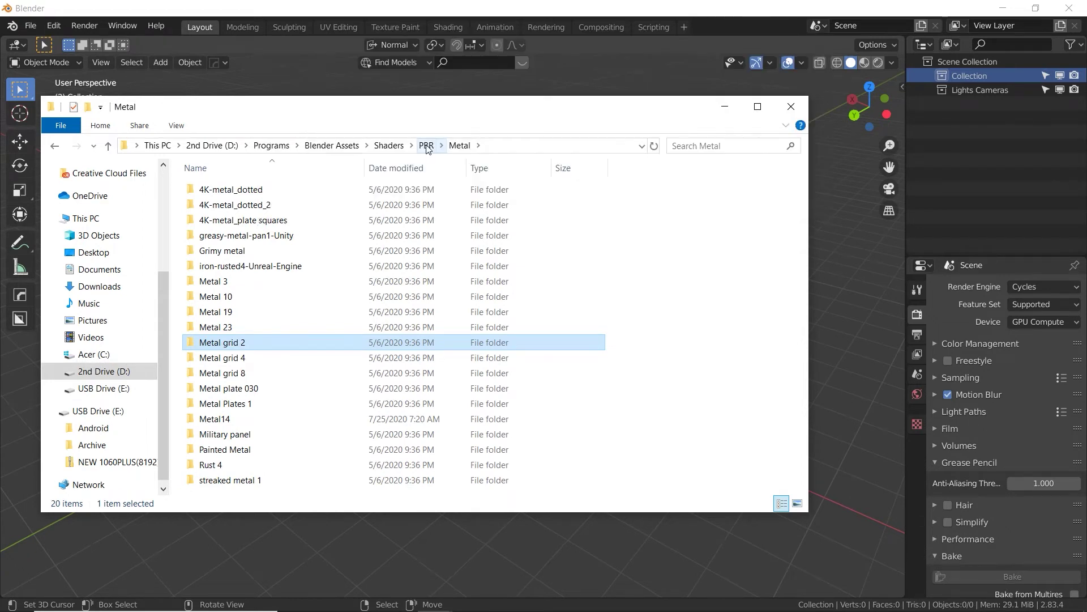
click(426, 146)
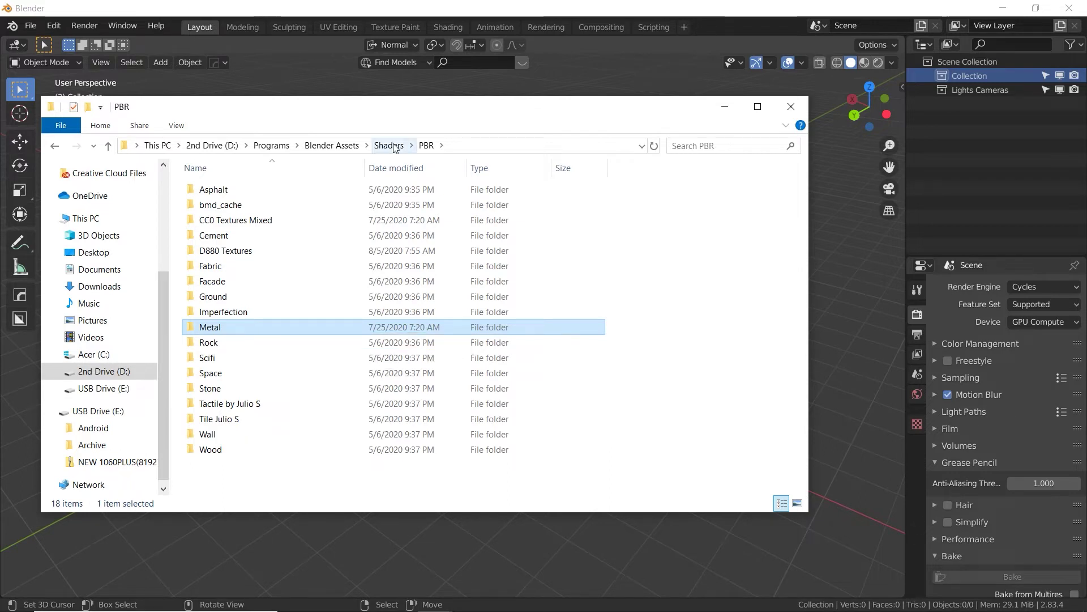
click(240, 375)
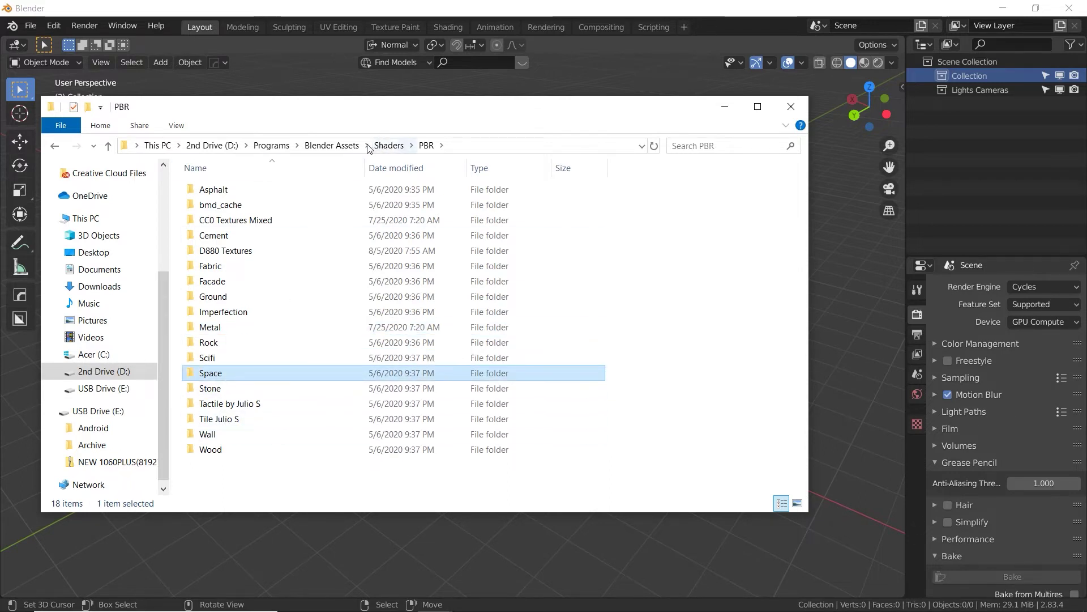
click(334, 145)
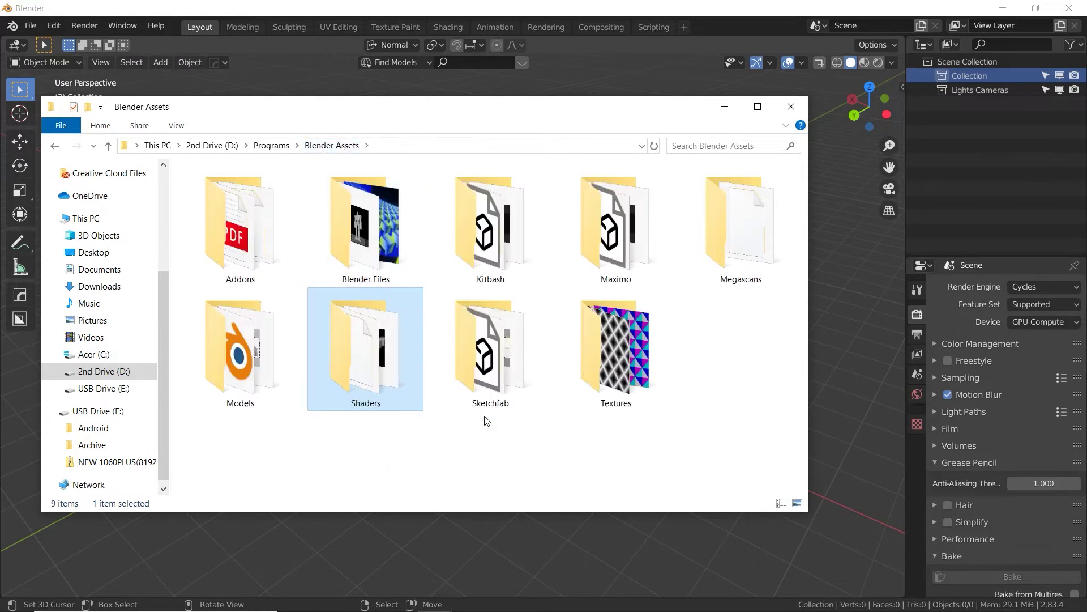
Scroll through the 86 Sketchfab downloads, then go up and open Textures.
double_click(507, 374)
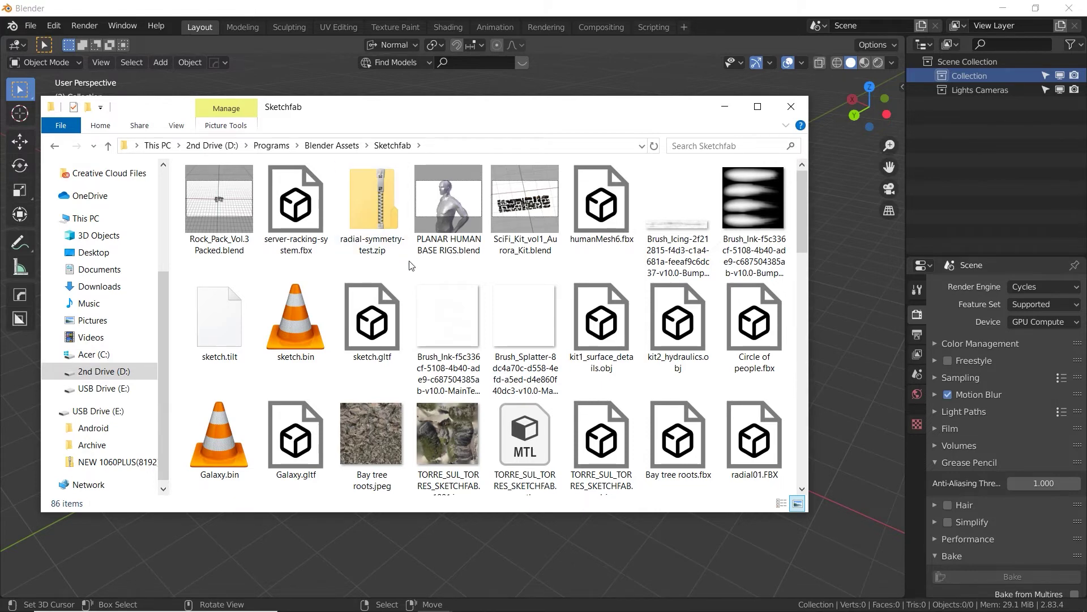
scroll(412, 266, down, 5)
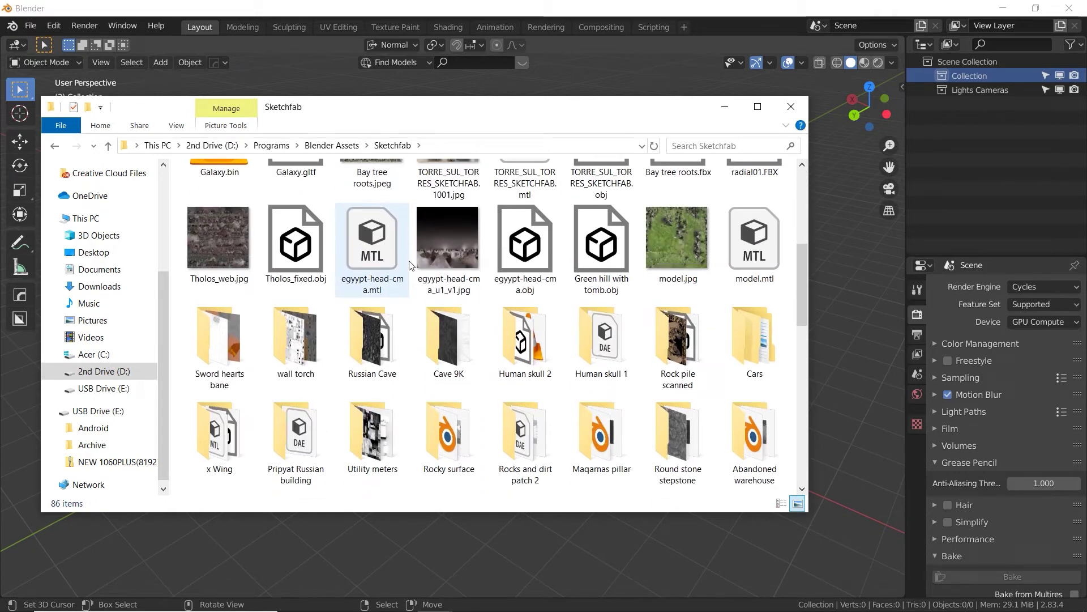
scroll(411, 266, down, 10)
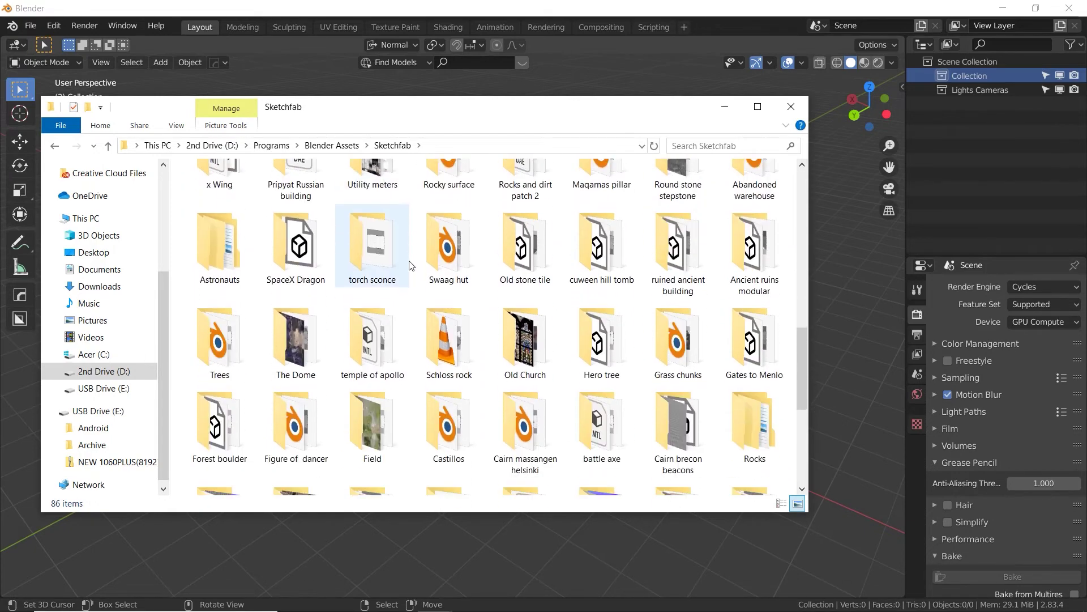
scroll(411, 266, up, 2)
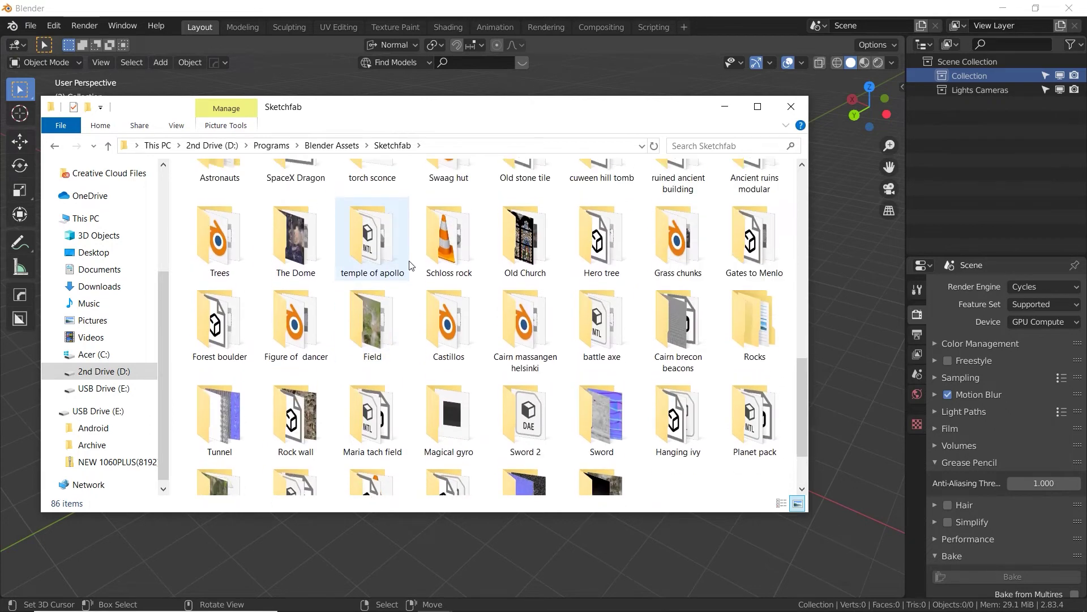
scroll(411, 266, up, 2)
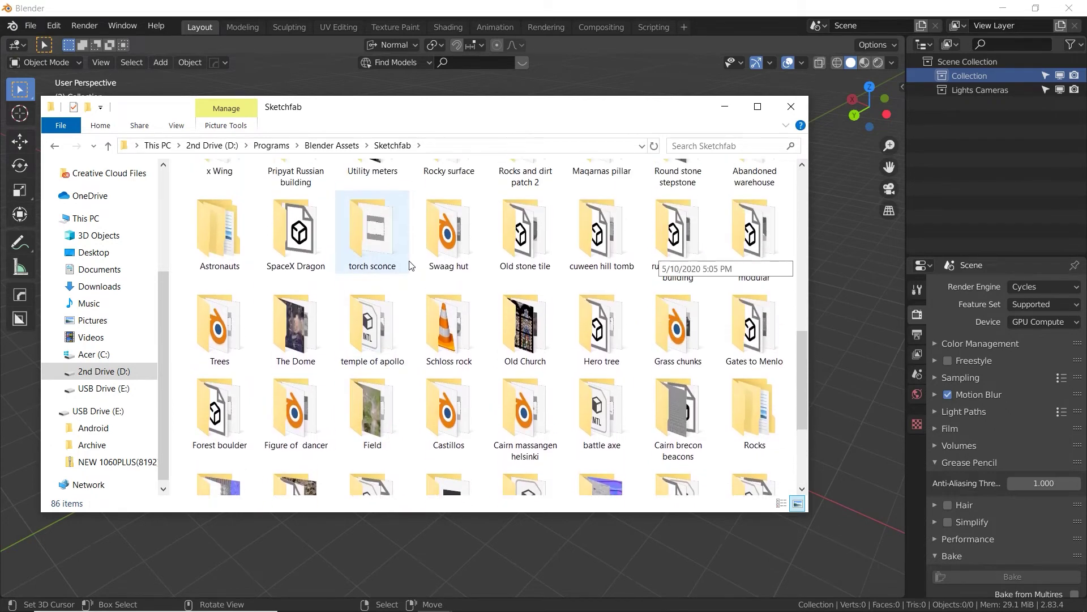
click(412, 264)
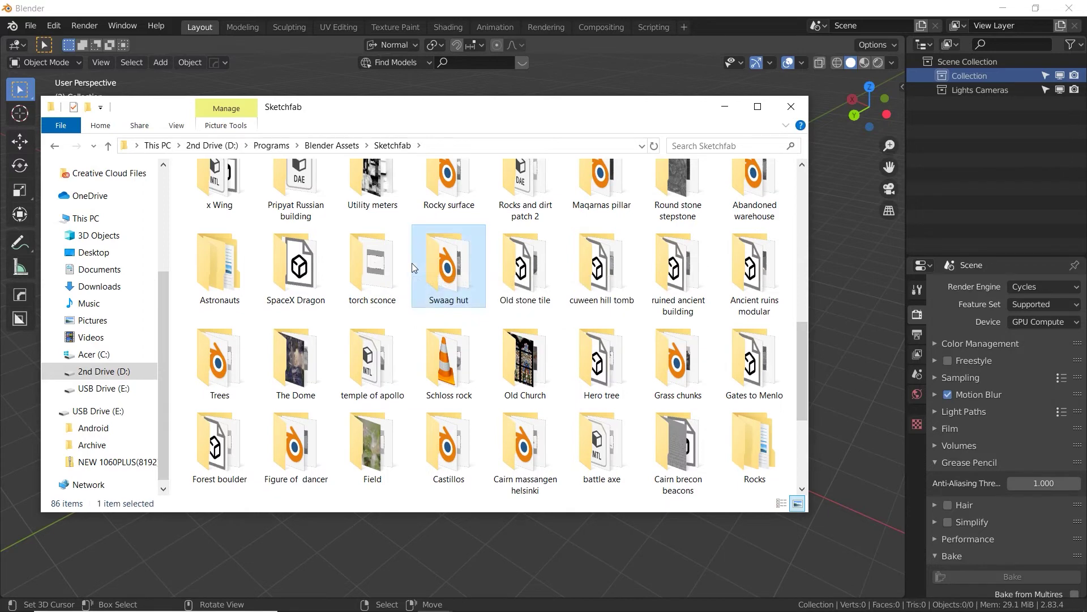
ctrl+click(412, 264)
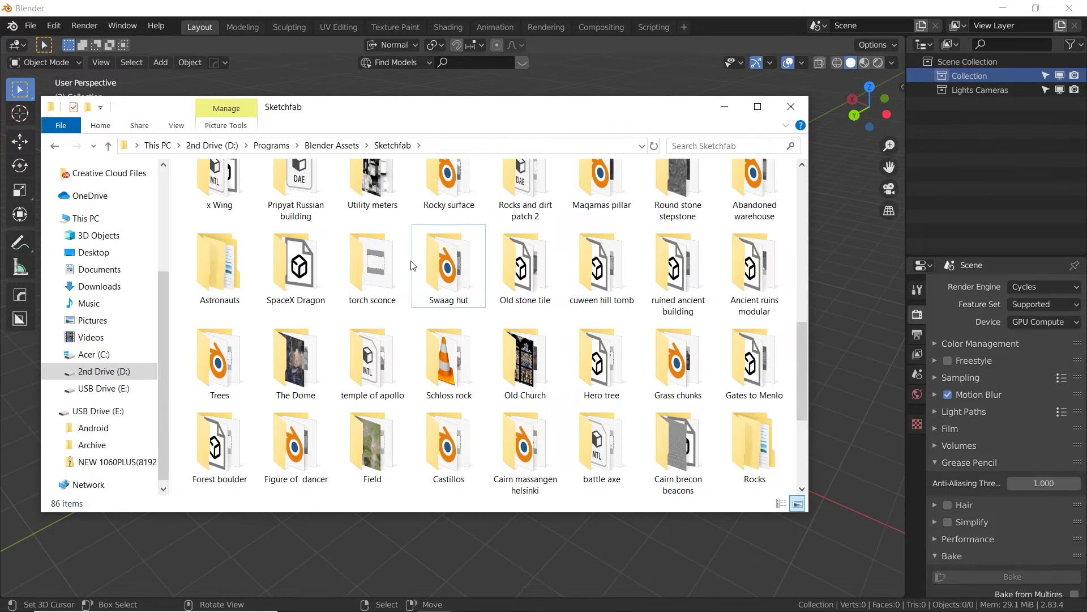
key(BackSpace)
double_click(612, 381)
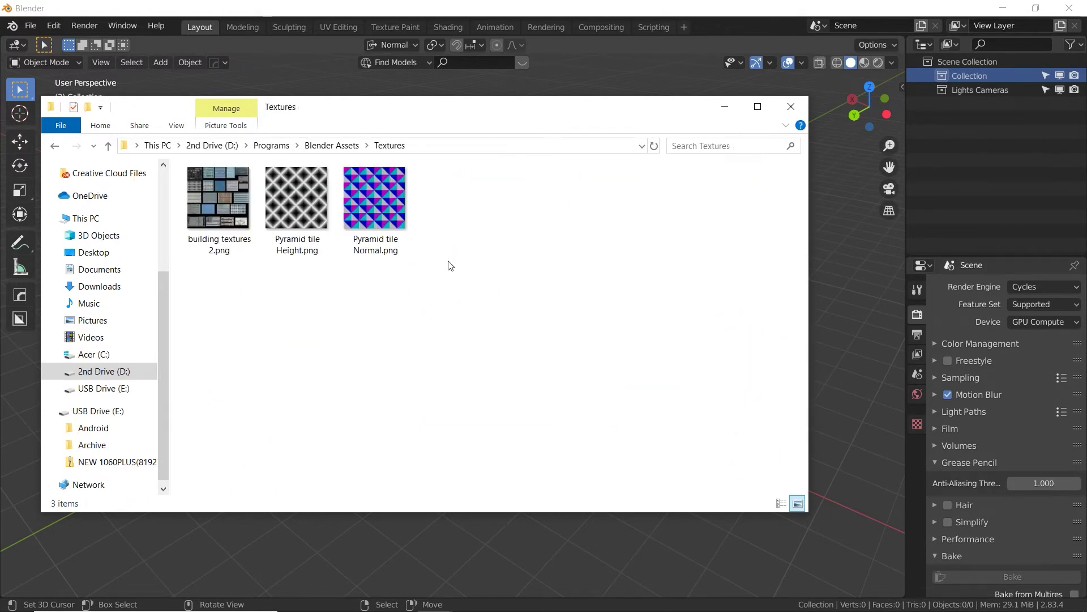
Check building textures 2, Pyramid tile Height and Normal PNGs, then return to Blender Assets.
drag(450, 266, 186, 165)
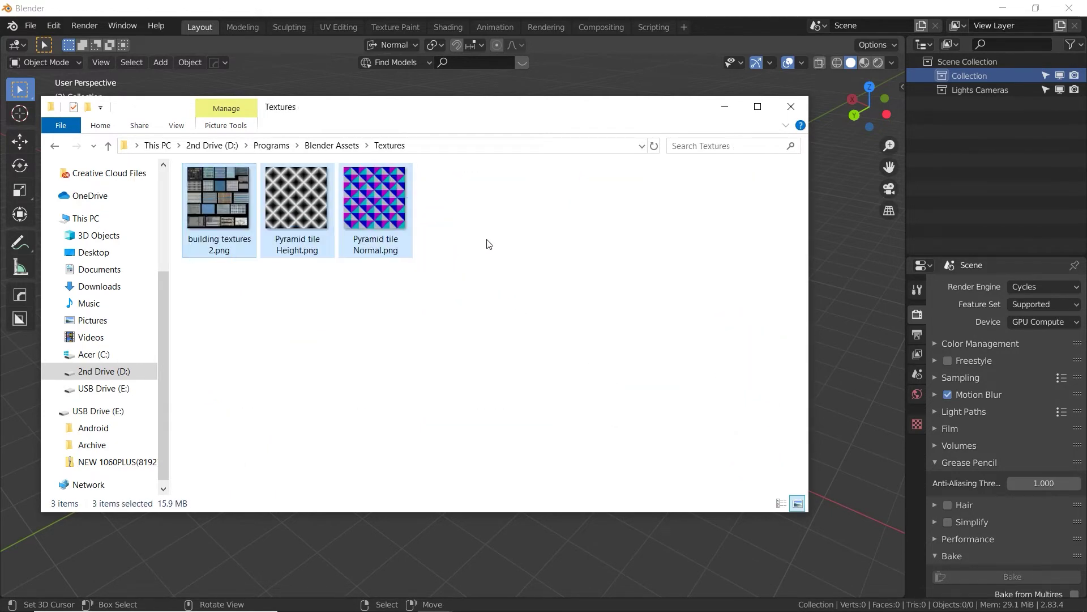
click(452, 202)
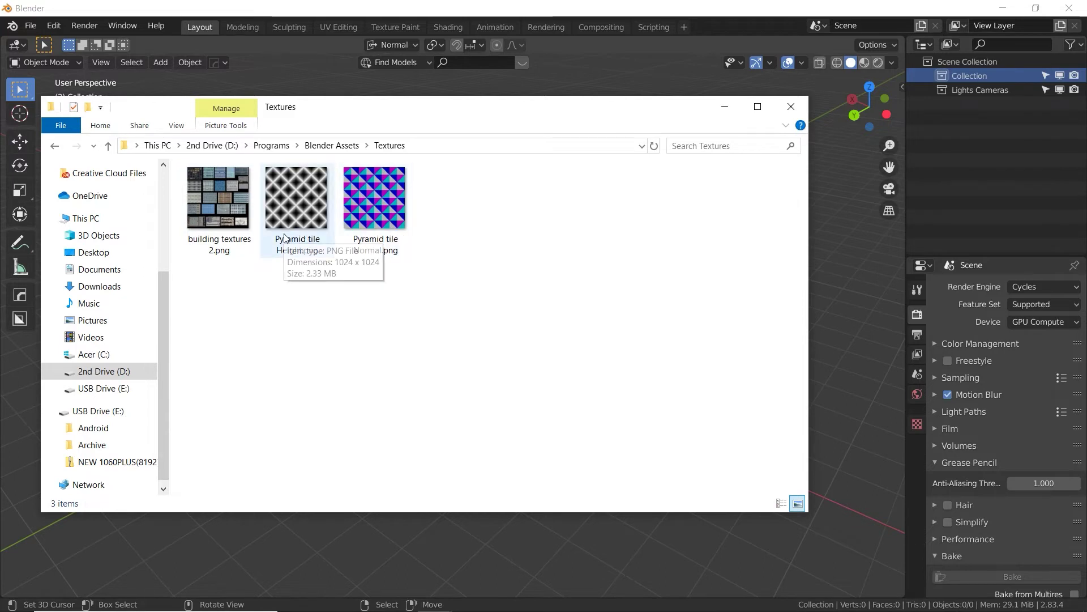
click(220, 198)
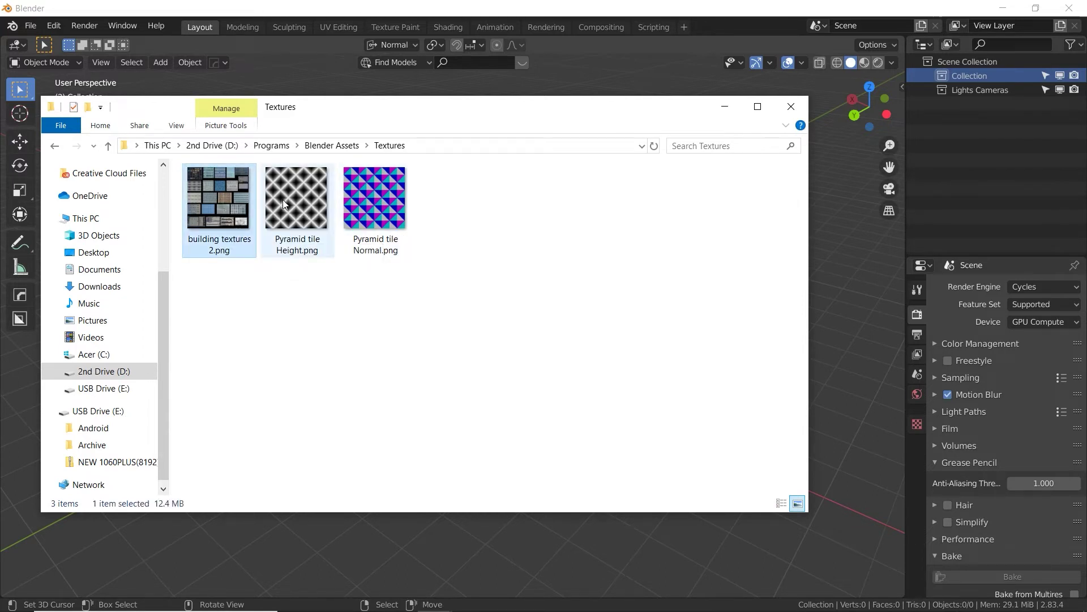
click(315, 206)
click(382, 205)
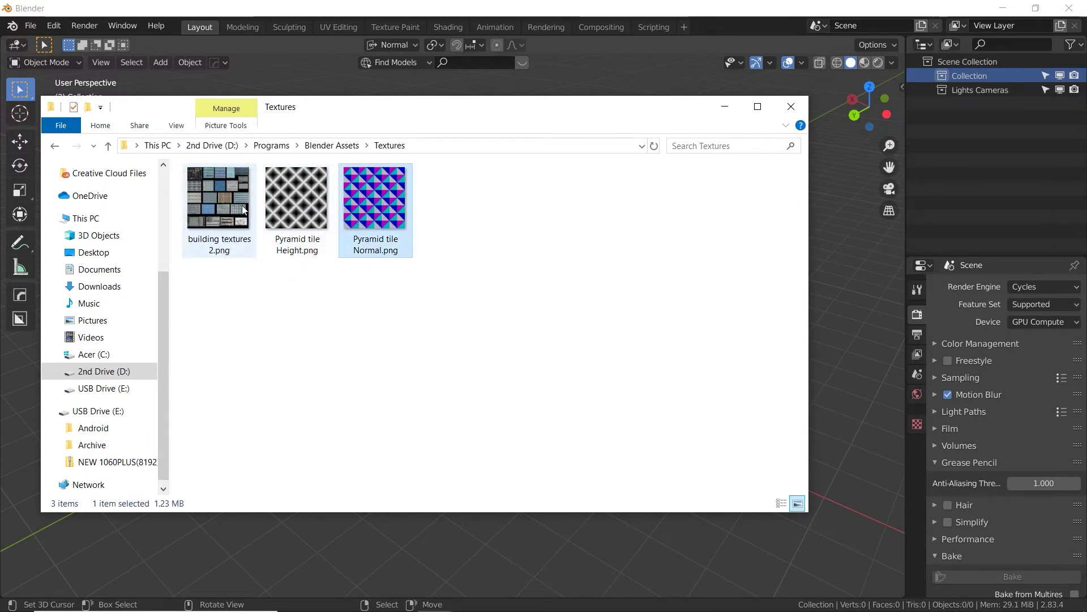
scroll(161, 209, up, 3)
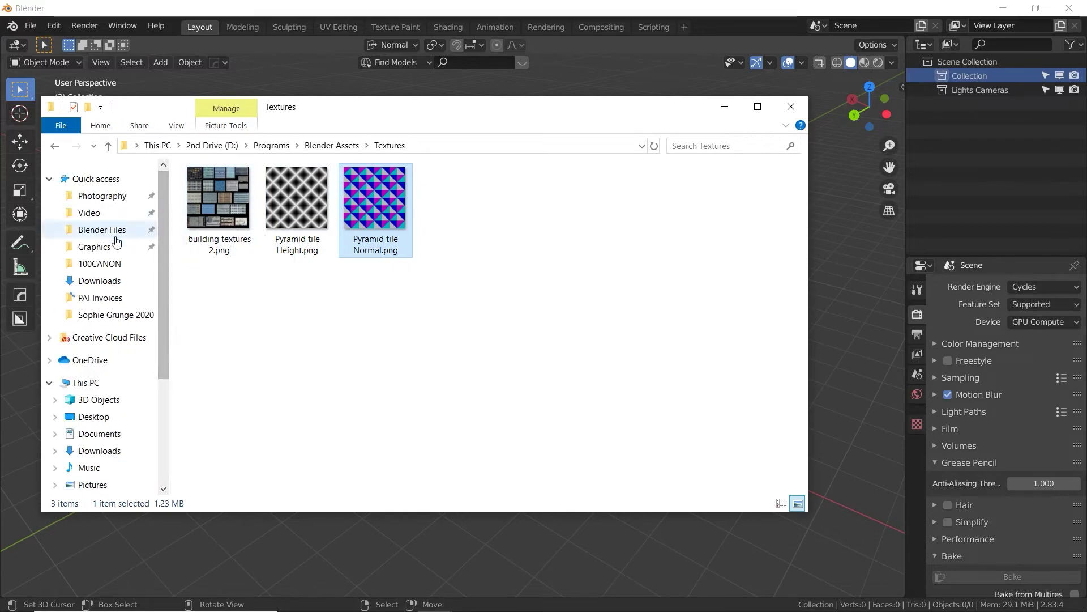
click(319, 145)
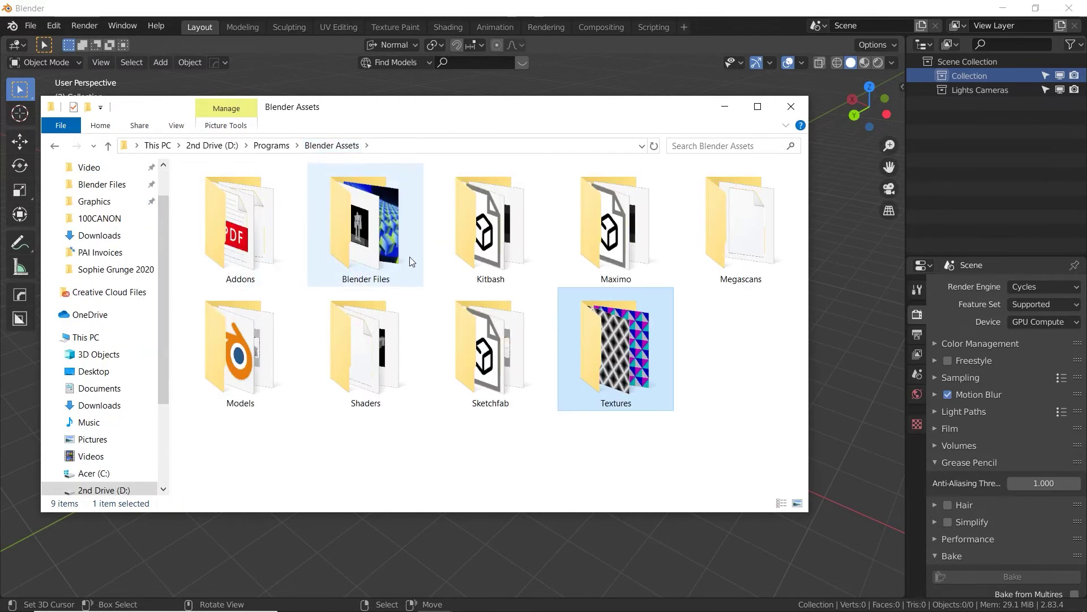
In Graphics, select JS city nrm through JS alien height, then open Textures.
click(102, 202)
scroll(445, 272, down, 4)
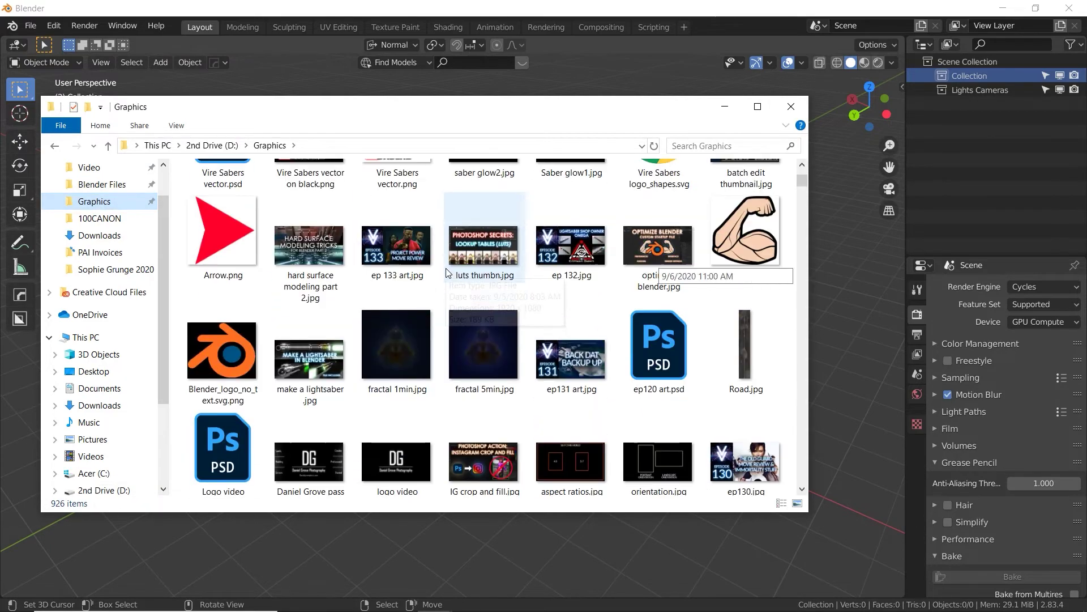
scroll(447, 272, down, 15)
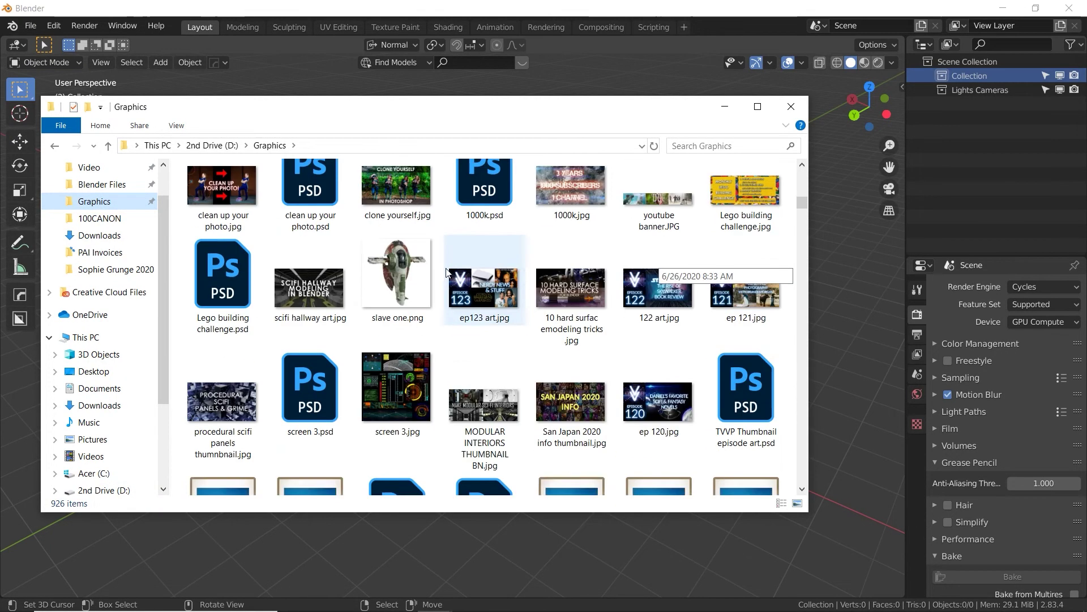
scroll(448, 273, down, 10)
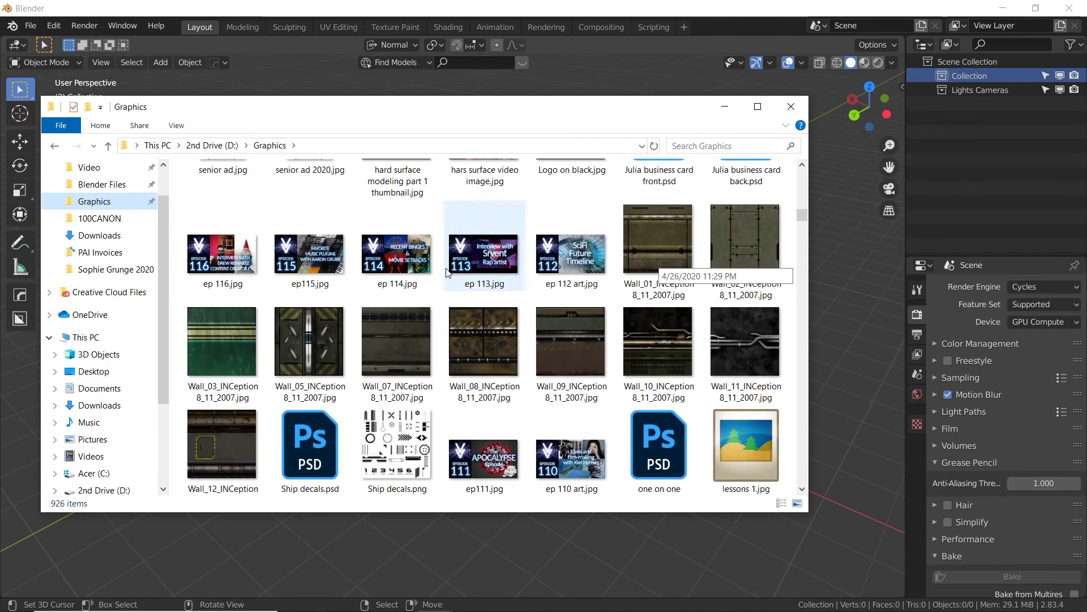
scroll(447, 273, down, 10)
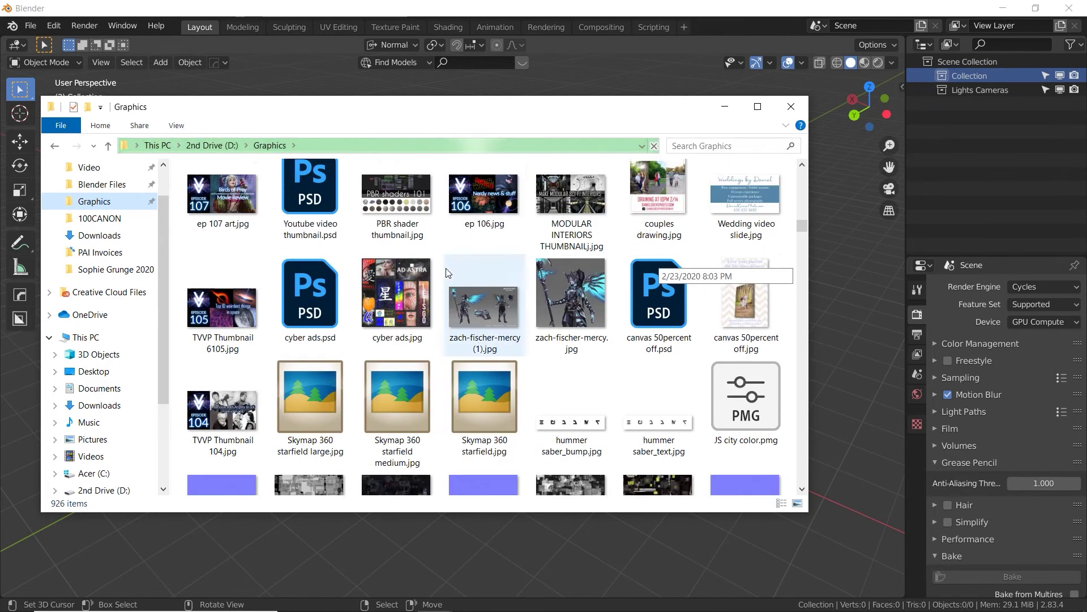
scroll(446, 267, down, 3)
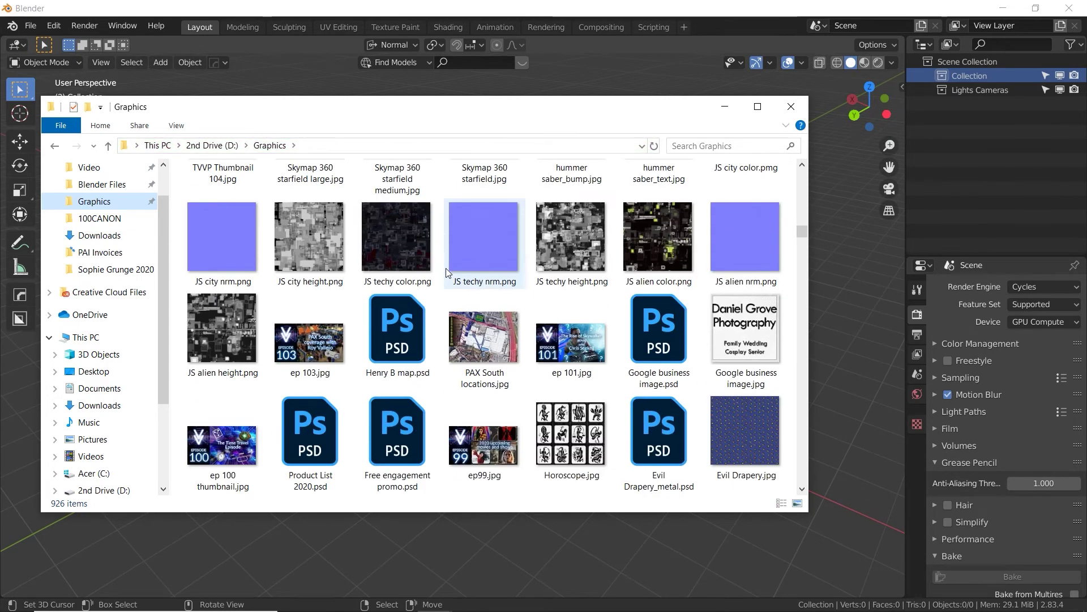
click(251, 253)
shift+click(239, 342)
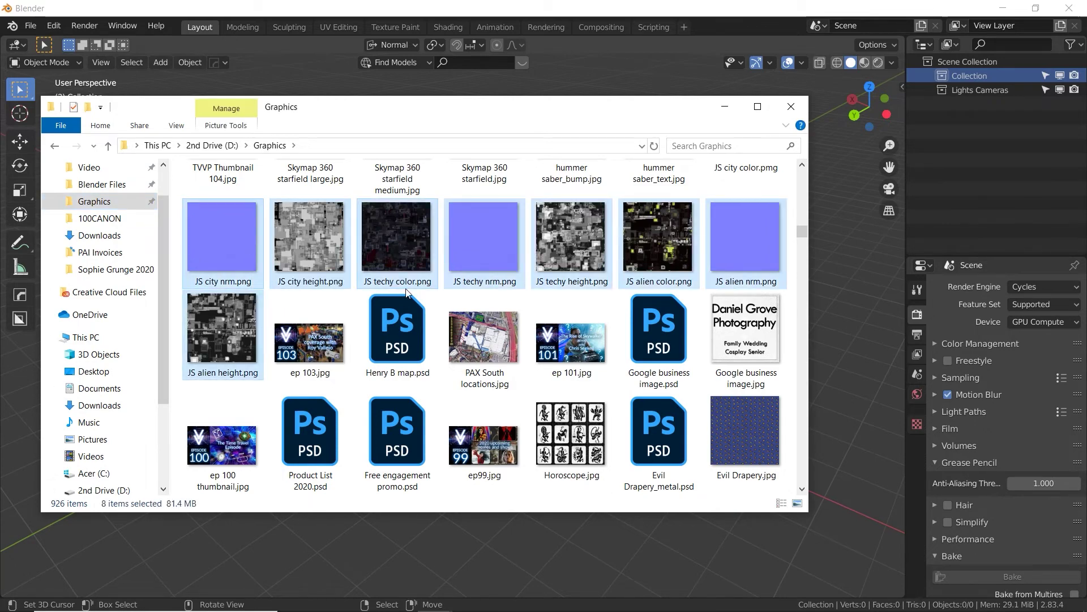
scroll(406, 288, up, 6)
key(End)
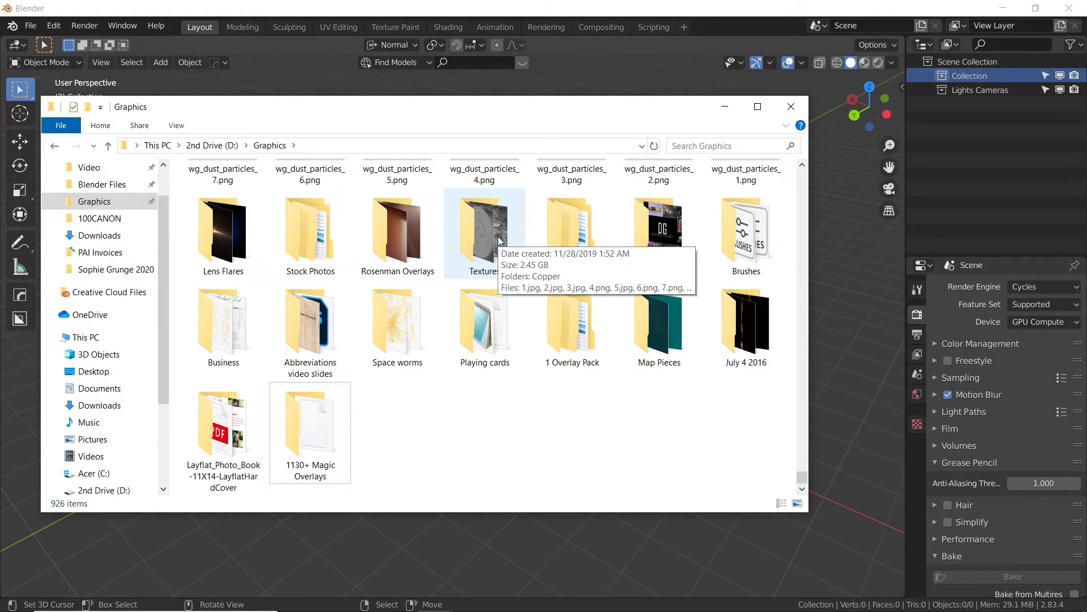
double_click(499, 239)
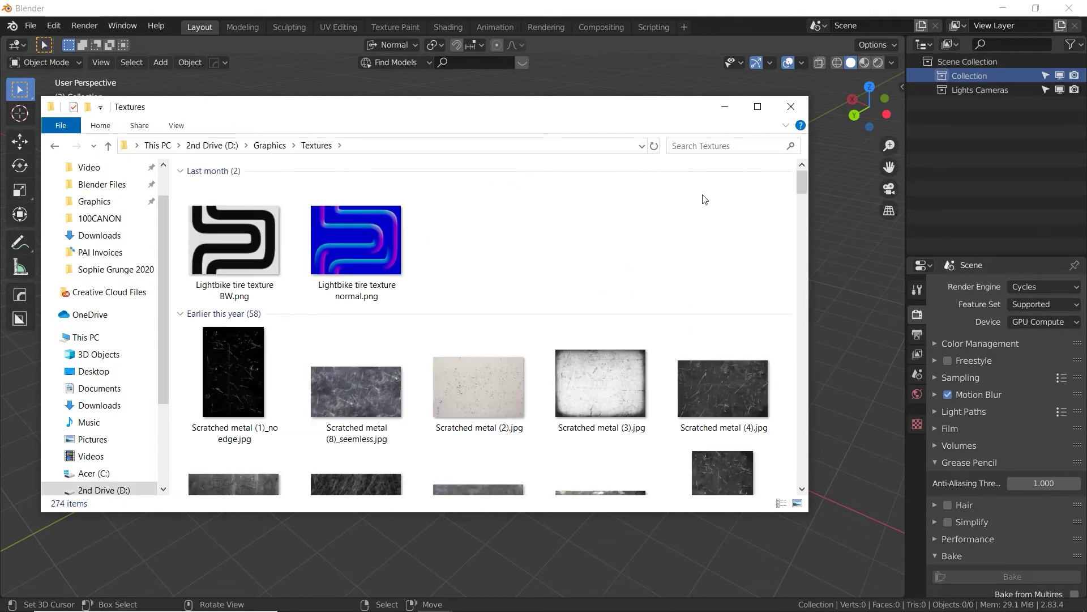
Select concrete_floor_02 maps from spec_2k through AO_2k, then go back to Graphics.
drag(807, 184, 801, 272)
drag(801, 284, 800, 347)
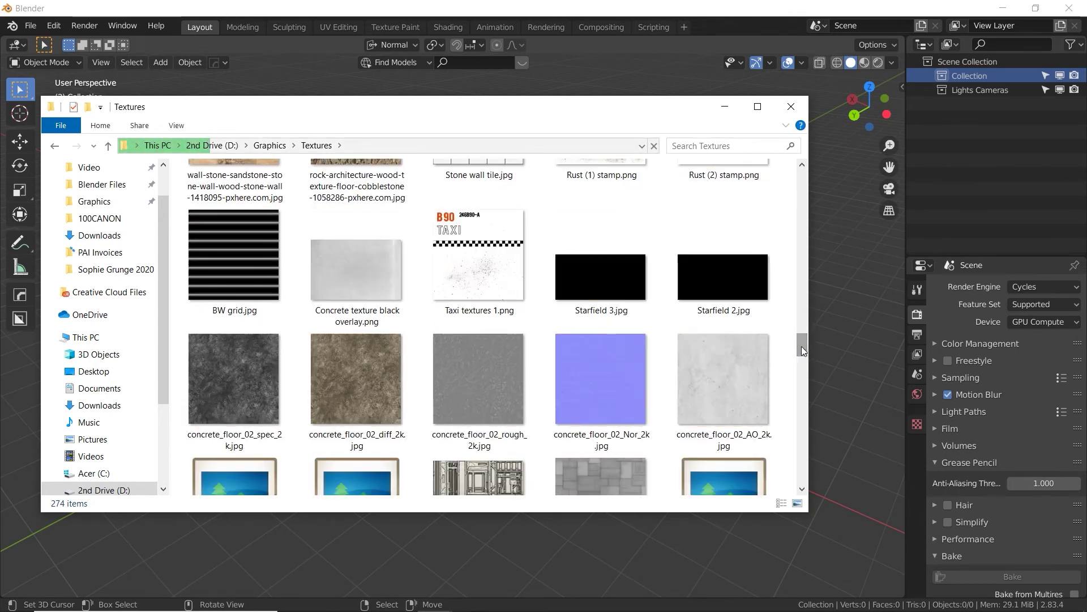
click(282, 408)
shift+click(647, 399)
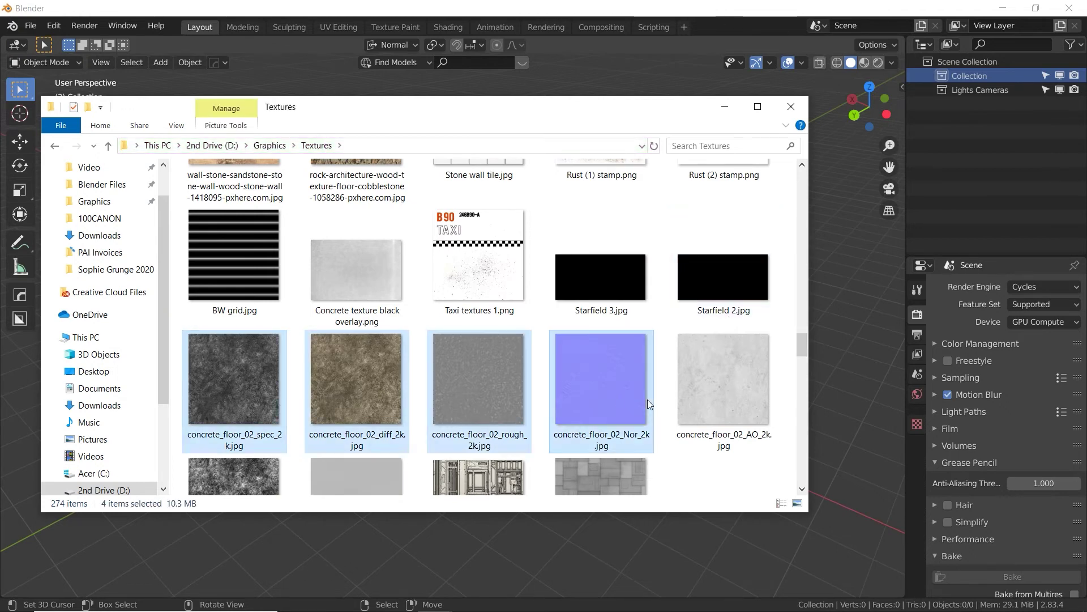
shift+click(708, 388)
drag(802, 345, 802, 266)
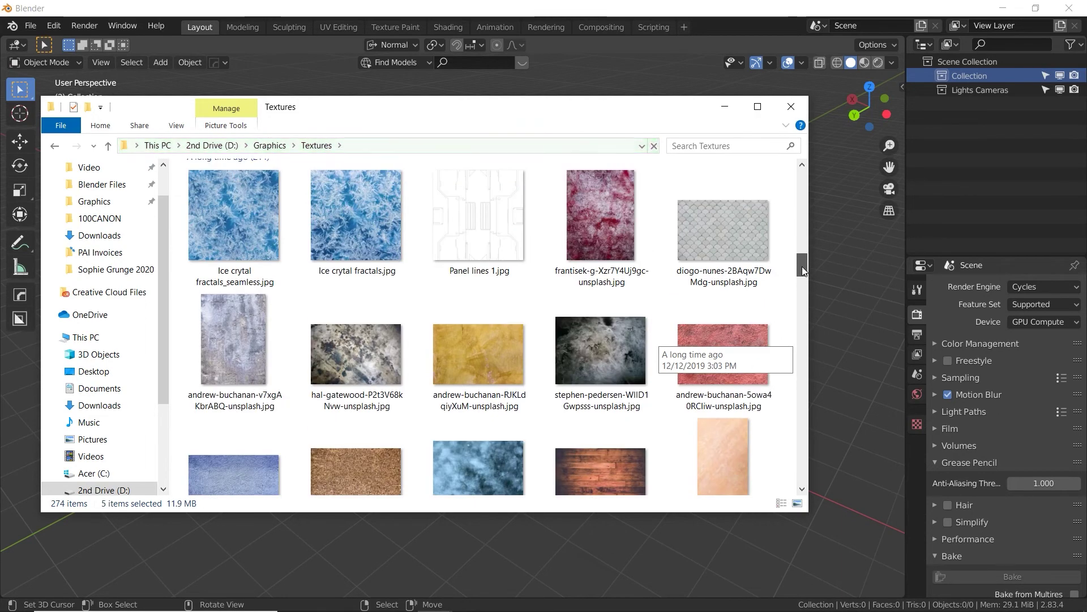
click(271, 146)
Browse Stock Photos > Scenery, then switch to Blender Files via Quick access.
double_click(331, 311)
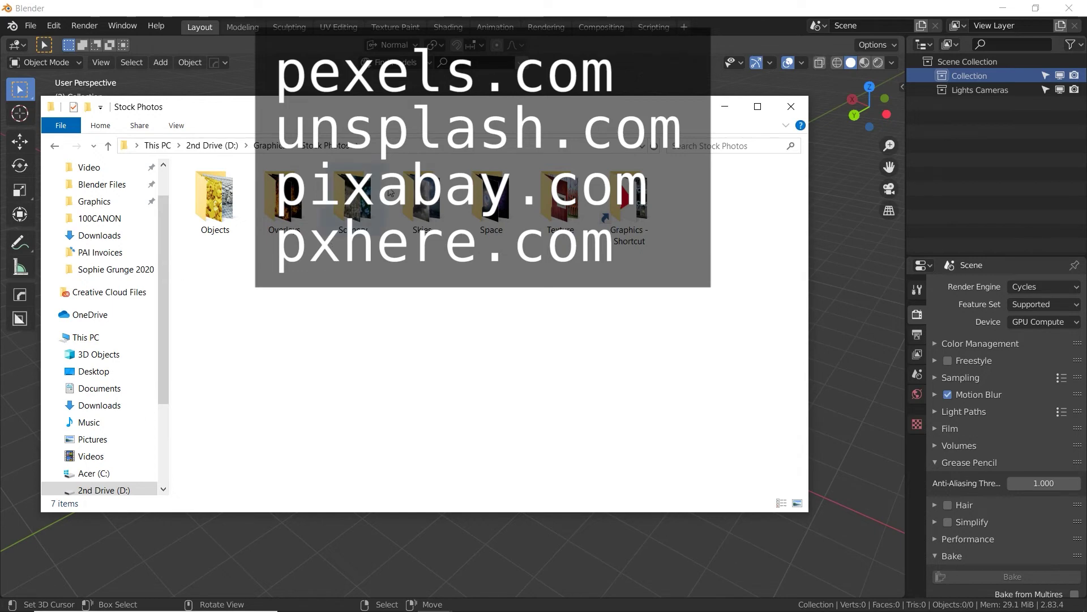
ctrl+scroll(387, 304, up, 2)
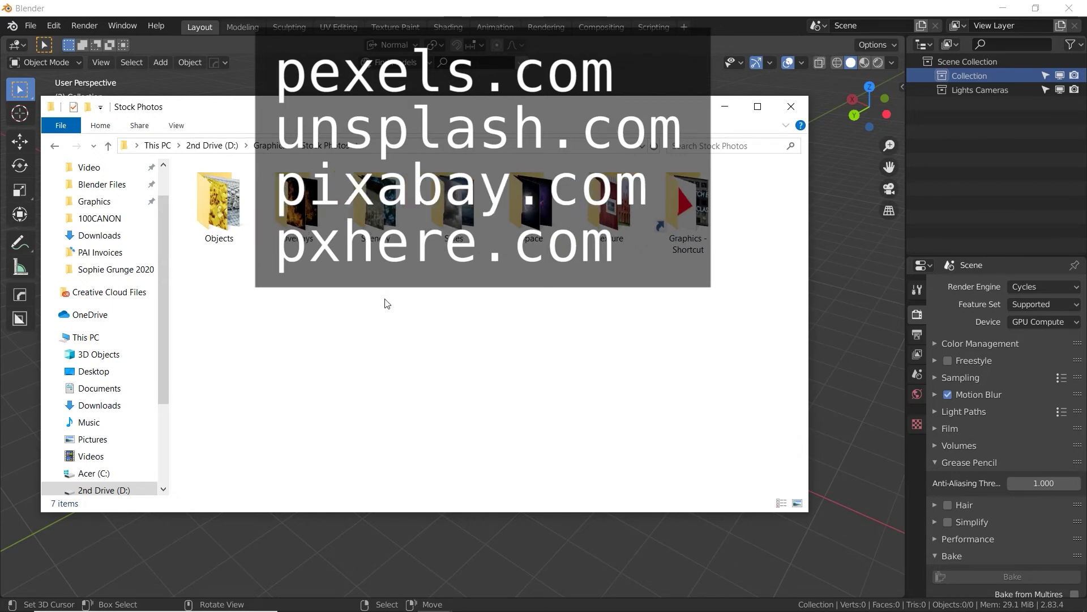
key(Return)
scroll(368, 320, down, 1)
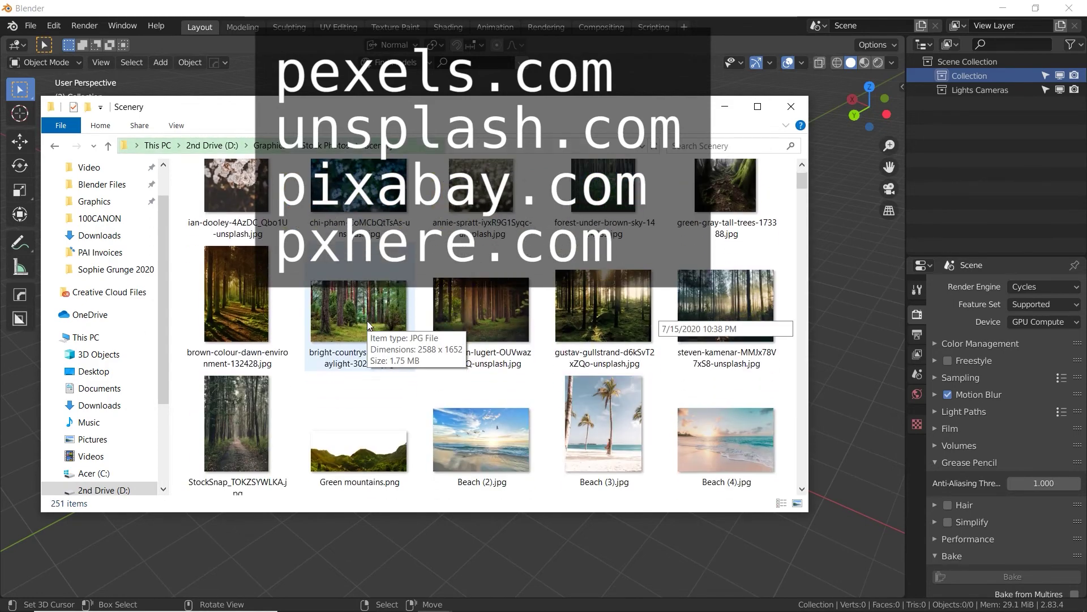
scroll(367, 321, down, 5)
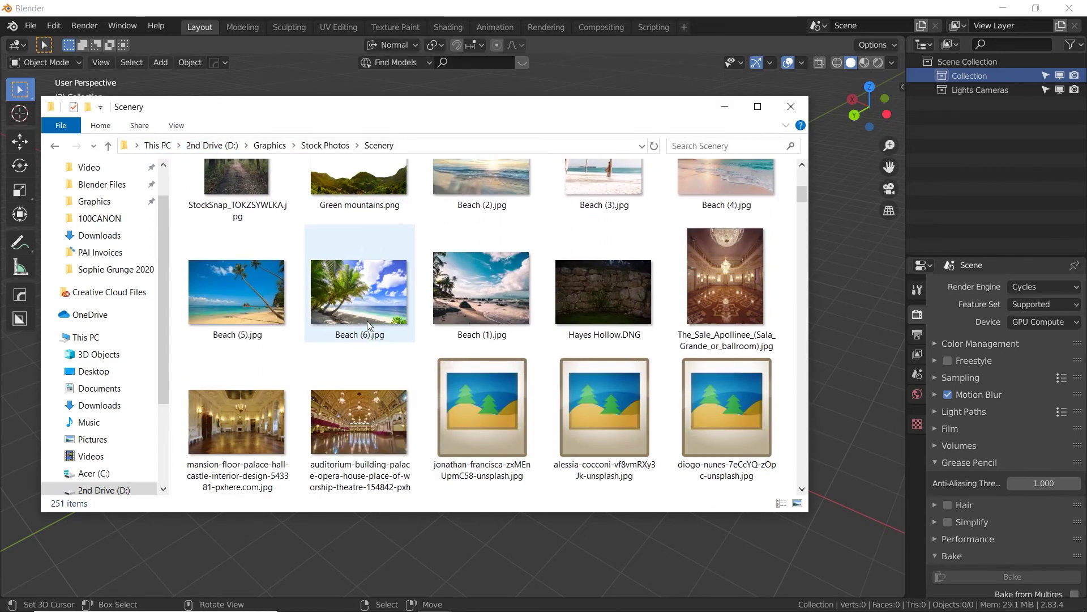
scroll(367, 320, down, 5)
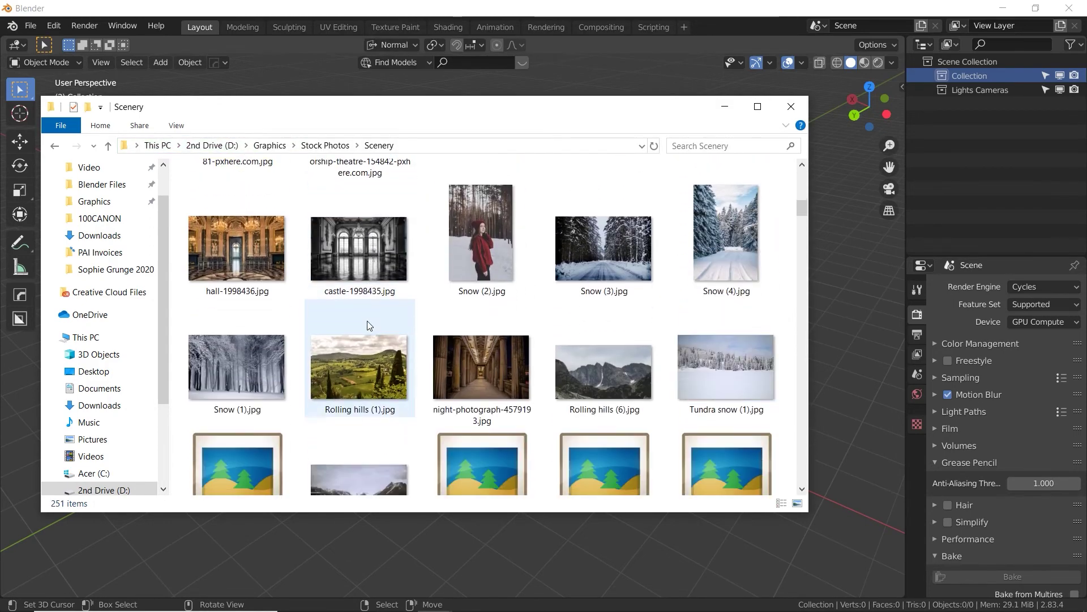
scroll(367, 324, down, 5)
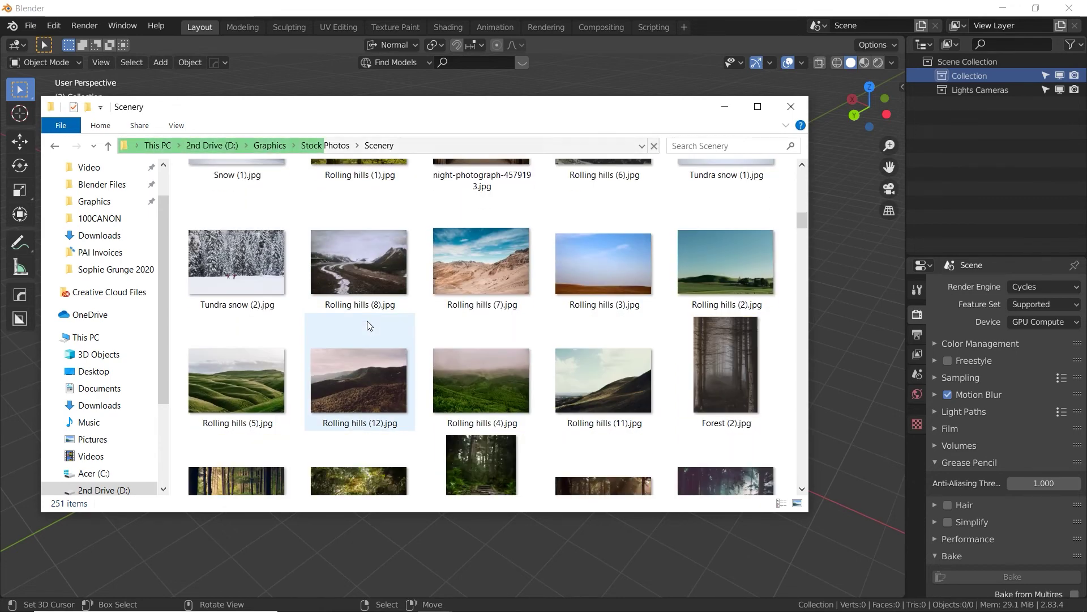
scroll(367, 324, down, 5)
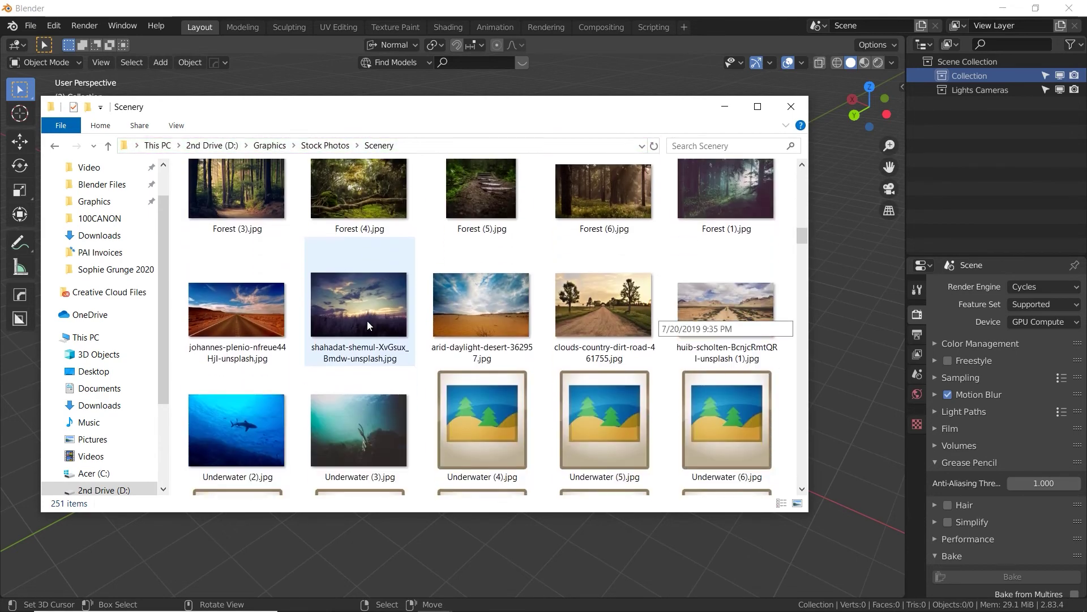
scroll(367, 321, down, 2)
click(141, 185)
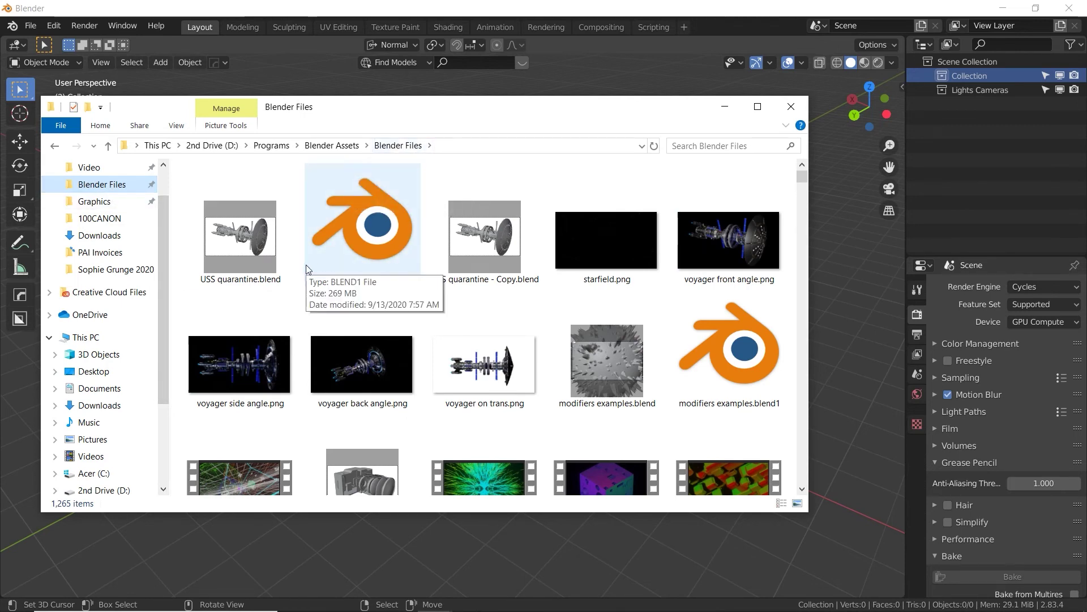
Select the voyager side and back angle images and USS quarantine.blend in Blender Files.
click(258, 357)
click(341, 352)
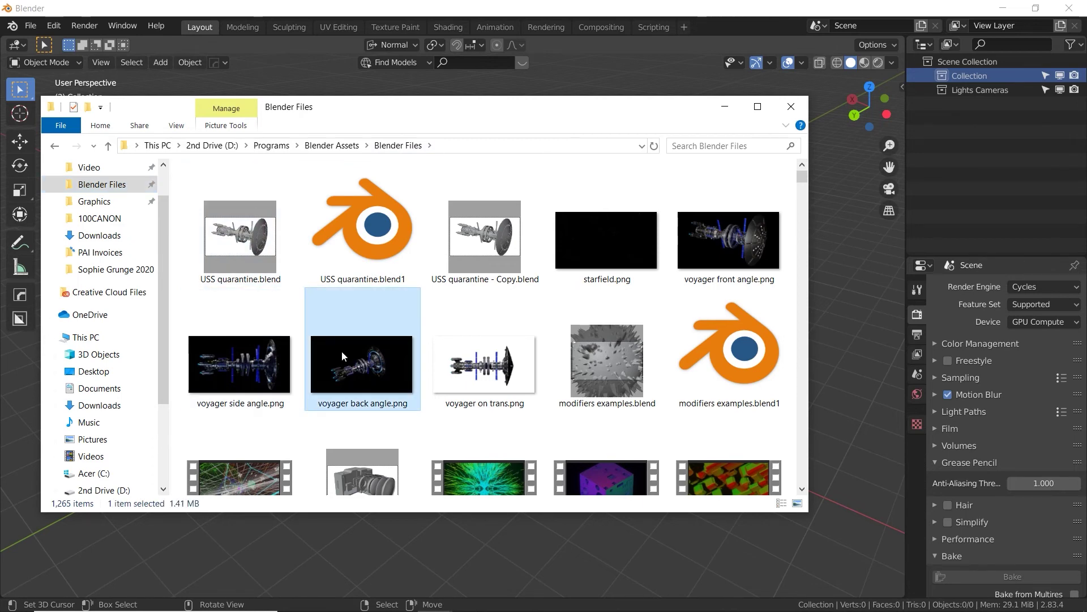
click(245, 263)
click(235, 362)
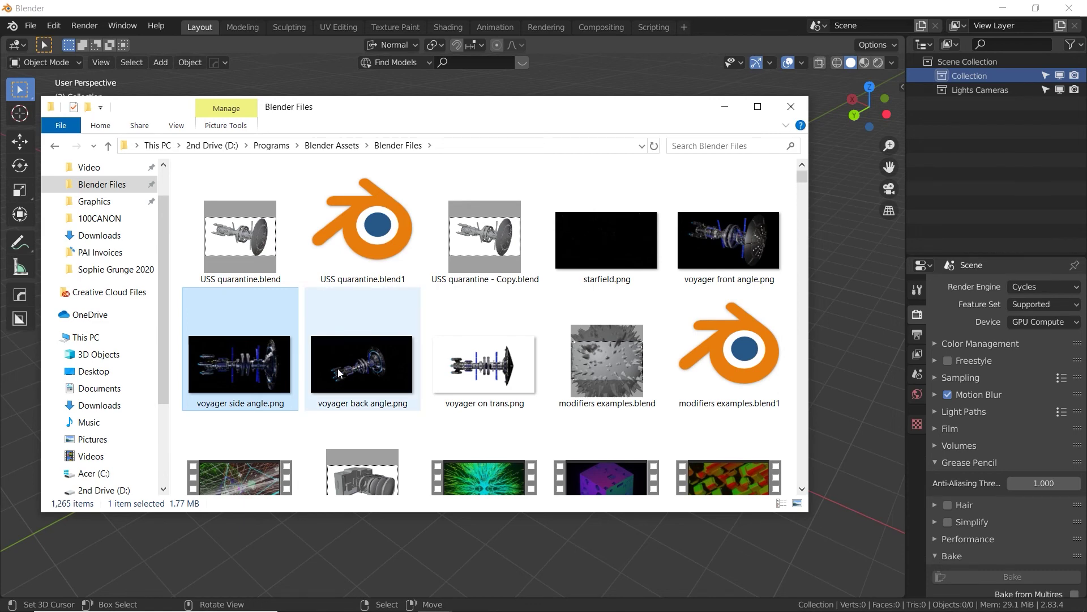
Scroll through the rest of Blender Files, then go to the Video folder on drive D.
scroll(338, 373, down, 1)
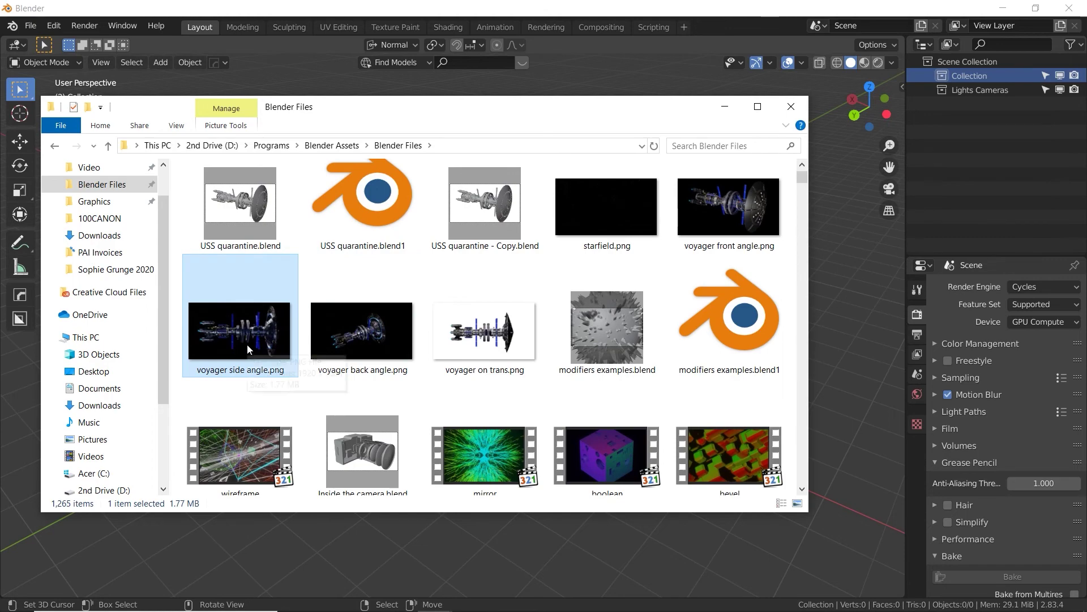
scroll(240, 324, down, 10)
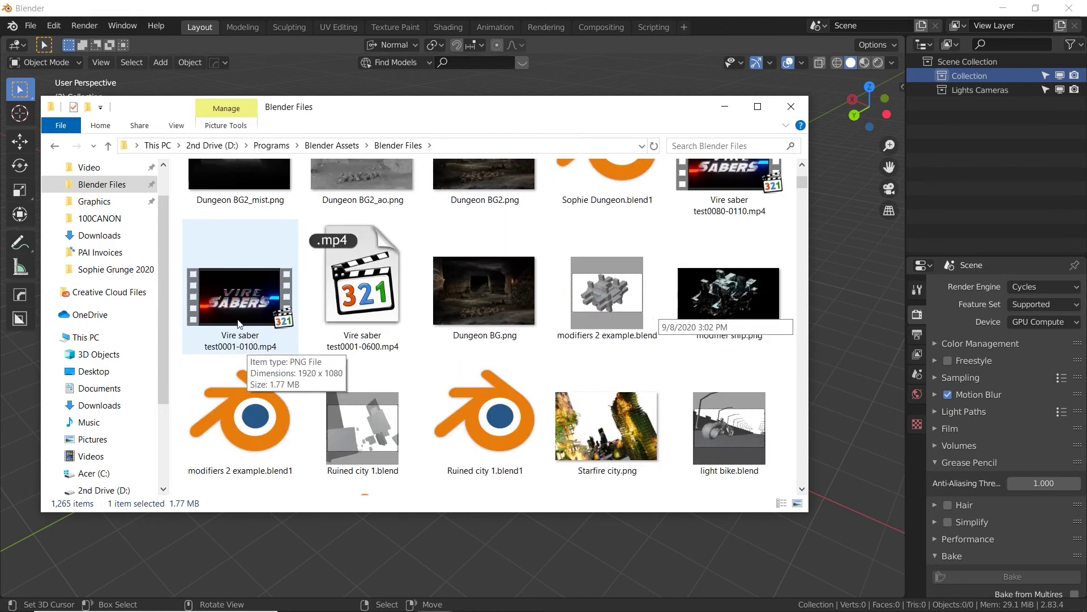
scroll(239, 324, down, 8)
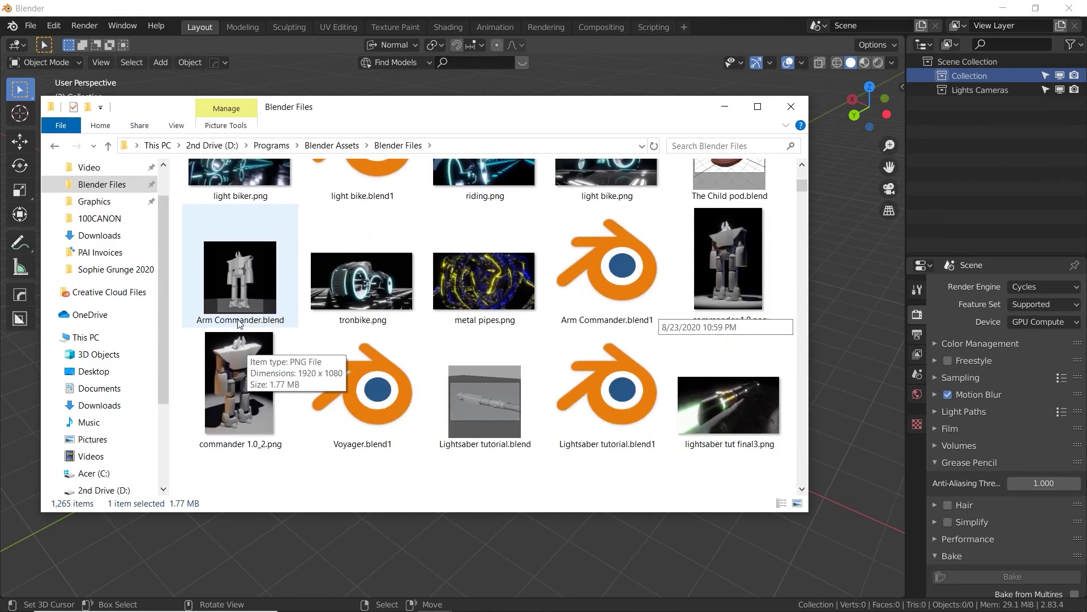
scroll(240, 324, down, 15)
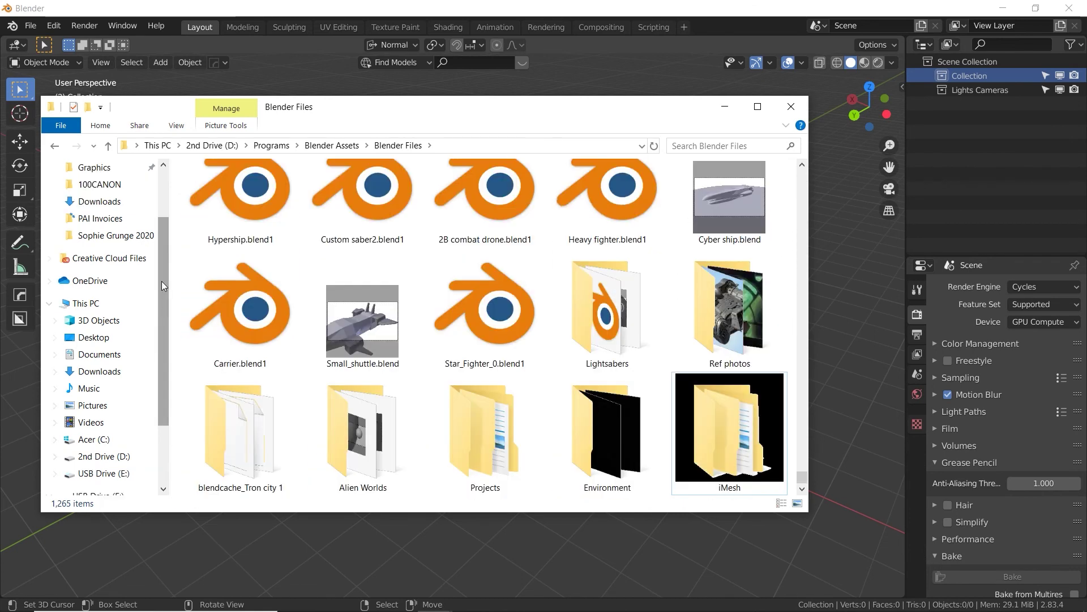
scroll(161, 281, up, 2)
click(89, 213)
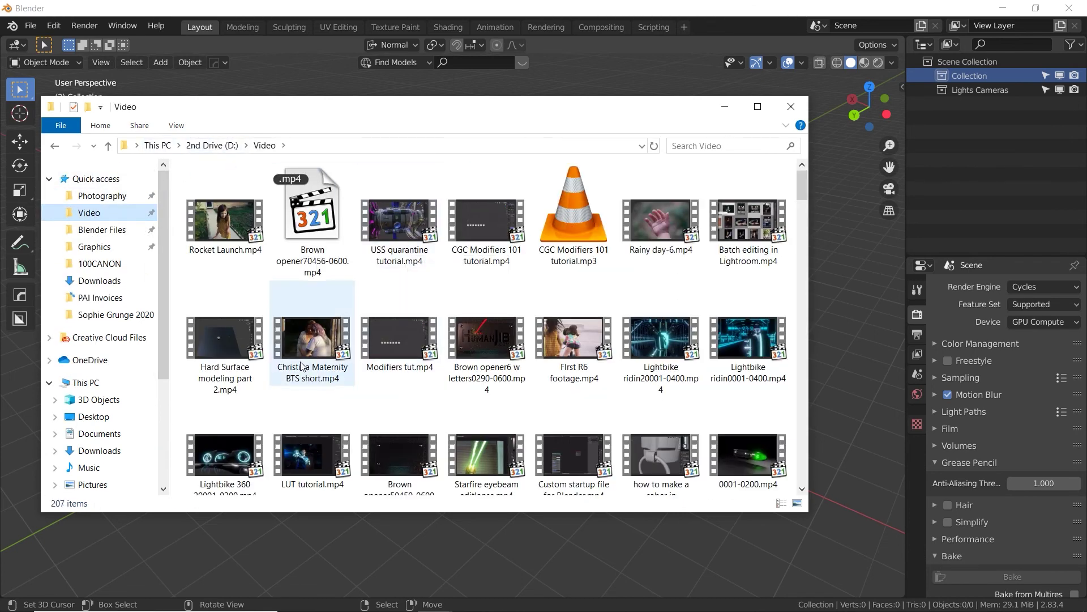
Skim the Video folder's 207 items, then return via Blender Files to the Blender Assets folder.
scroll(458, 356, down, 3)
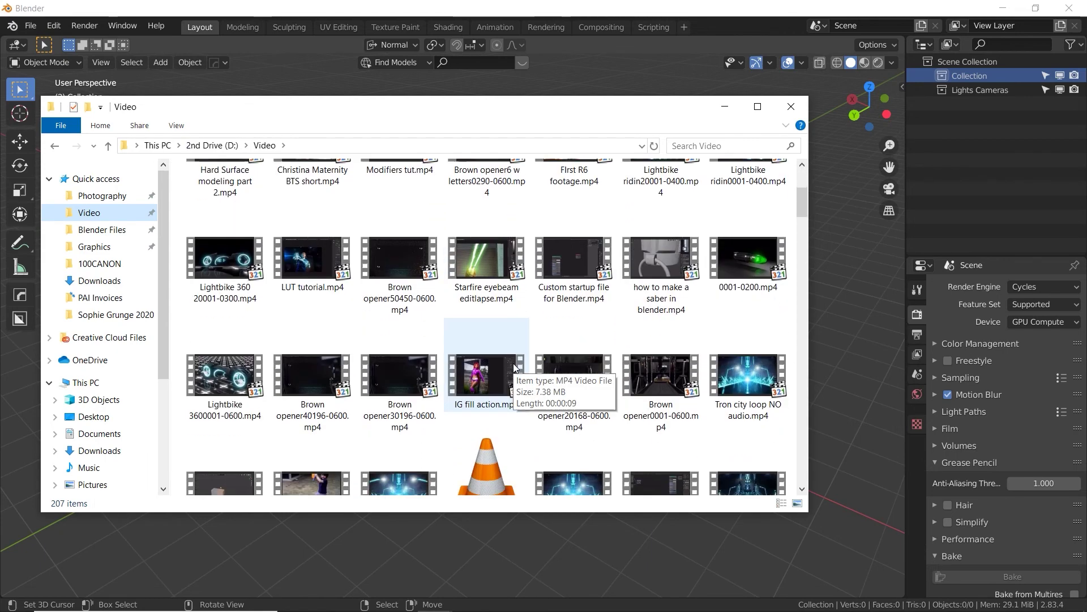
scroll(513, 363, down, 2)
scroll(513, 362, up, 5)
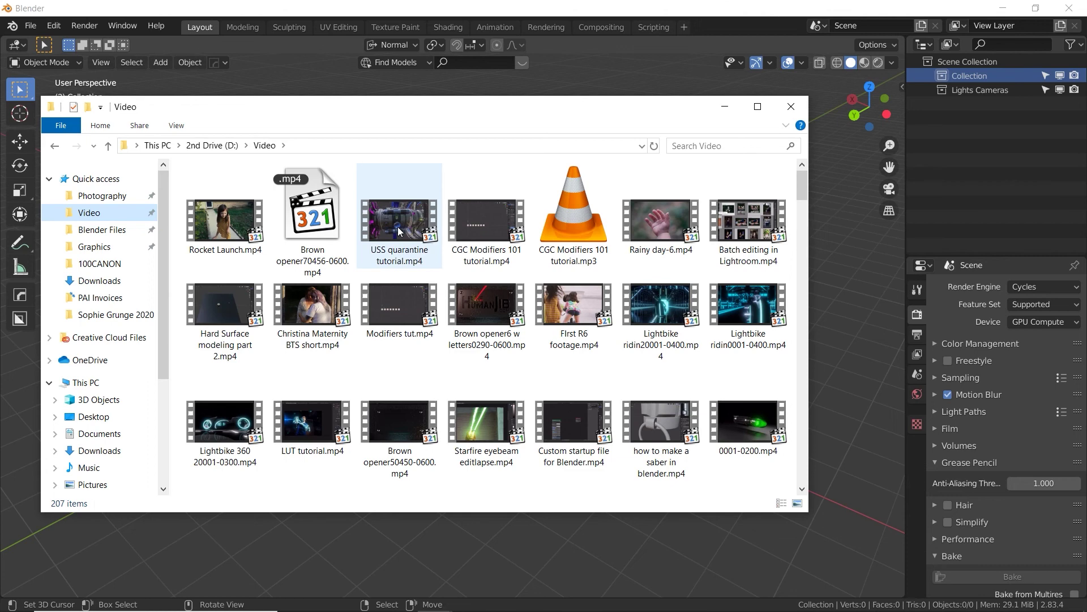
click(113, 229)
click(326, 145)
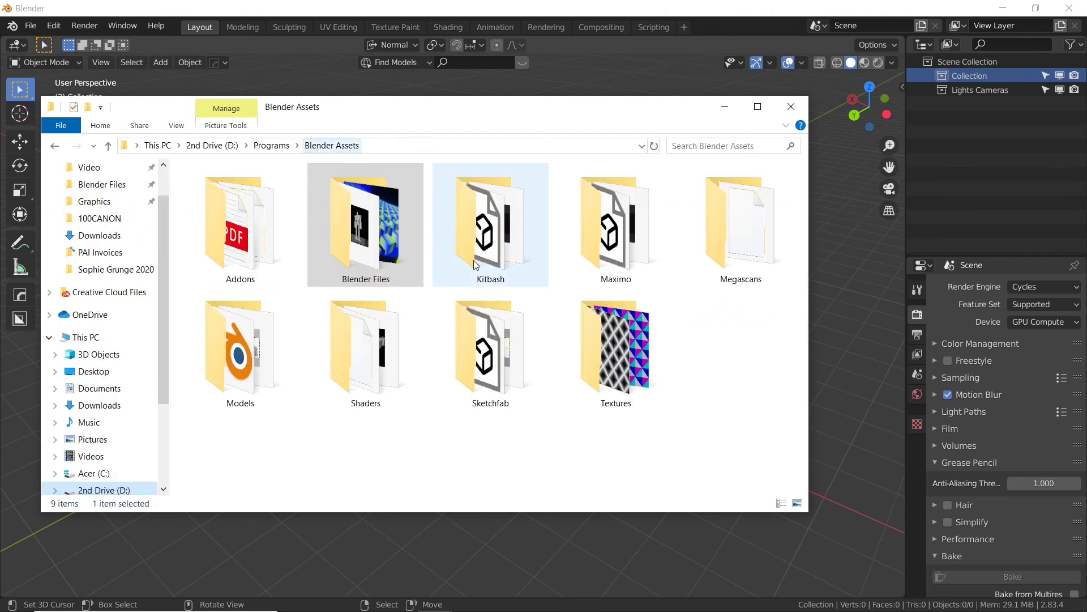